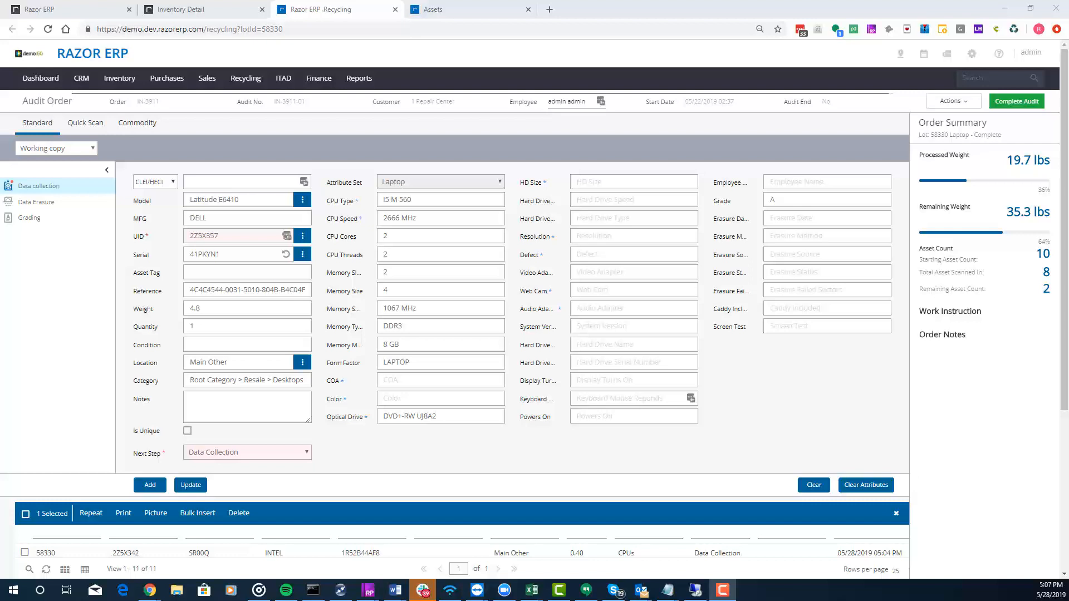
# - Load the Intel processor with UID 2Z5X348 from the audit order's asset list and set its Next Step to Scrap
pyautogui.click(660, 134)
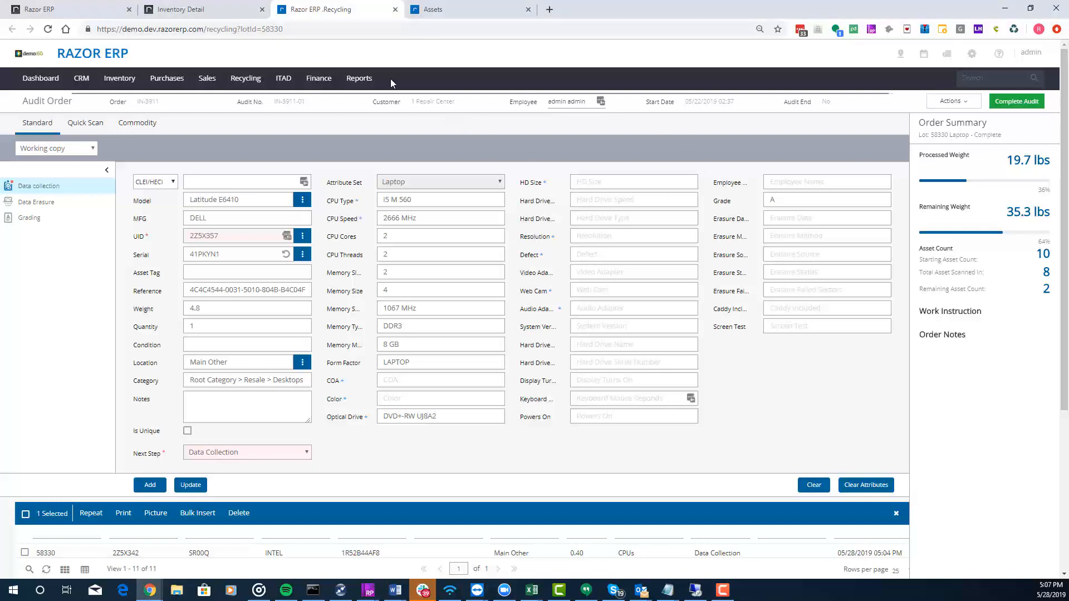
pyautogui.moveTo(245, 79)
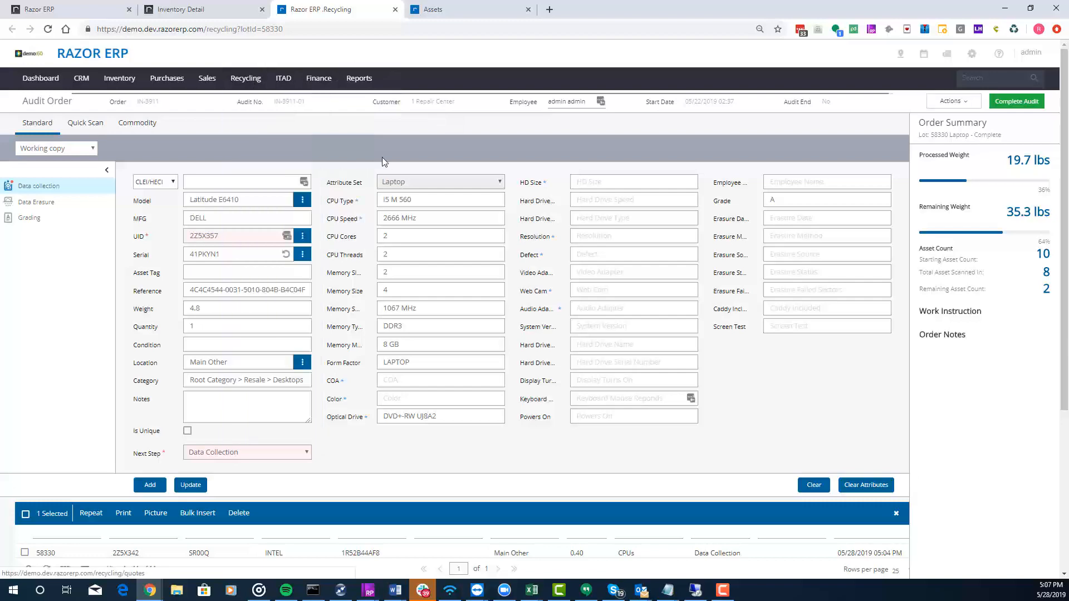
pyautogui.scroll(-3, 51, 270)
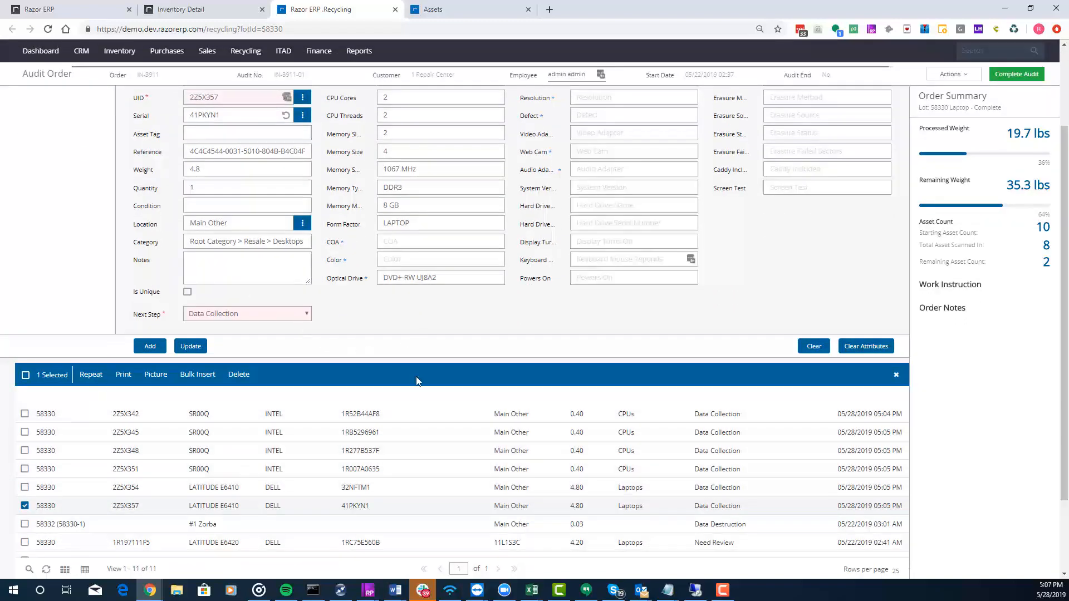
pyautogui.click(394, 451)
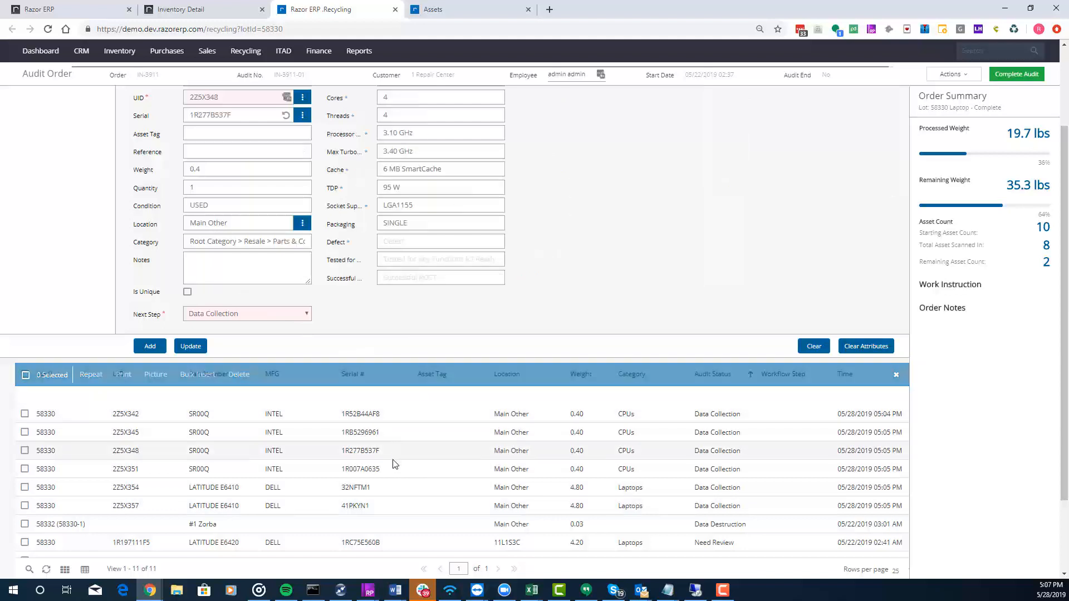
pyautogui.click(213, 314)
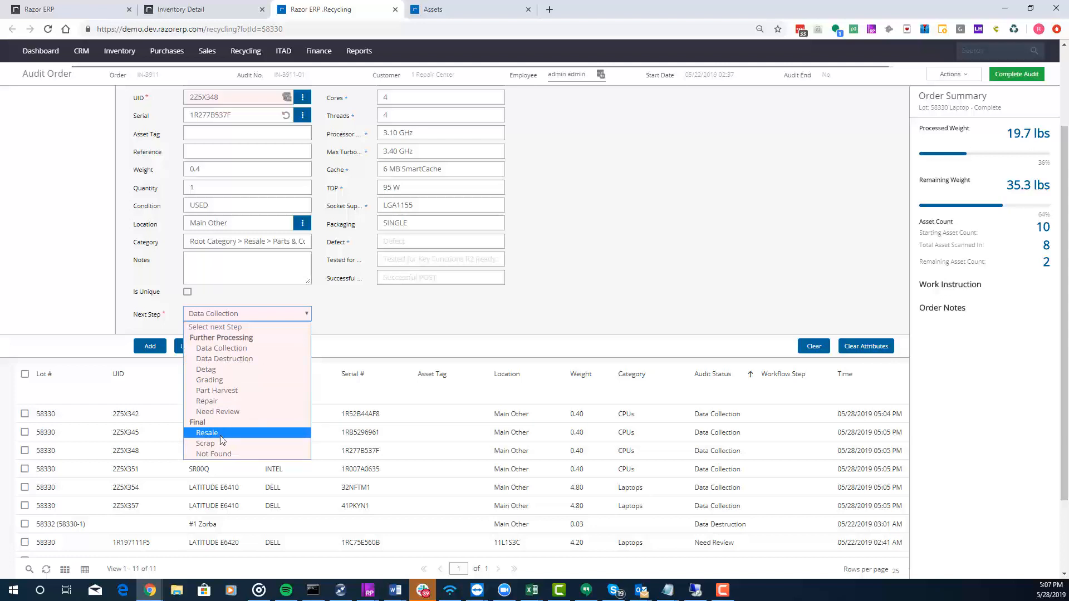
pyautogui.moveTo(119, 51)
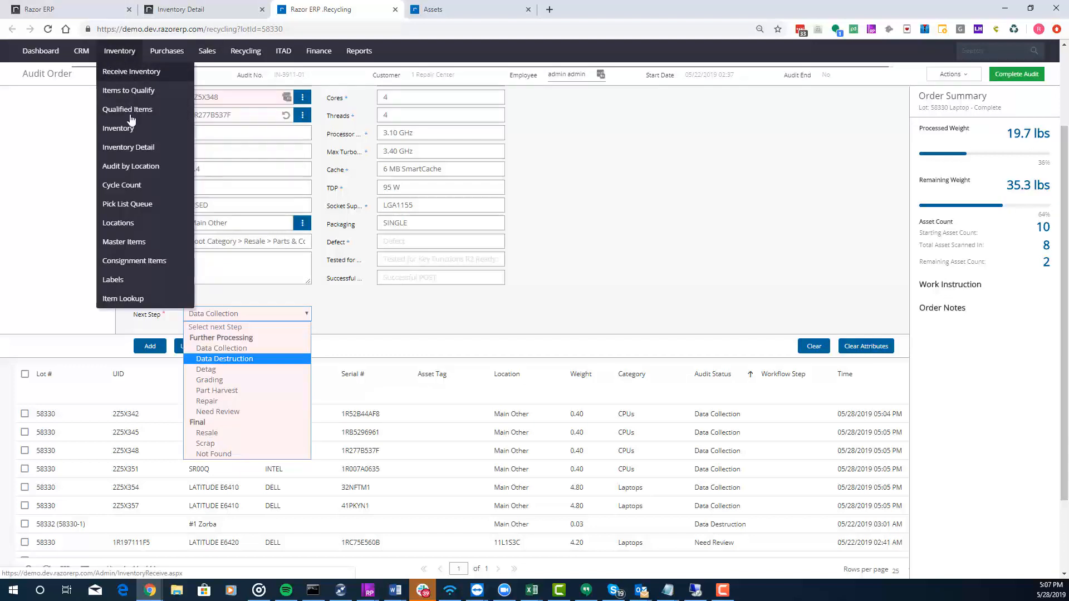
pyautogui.click(212, 445)
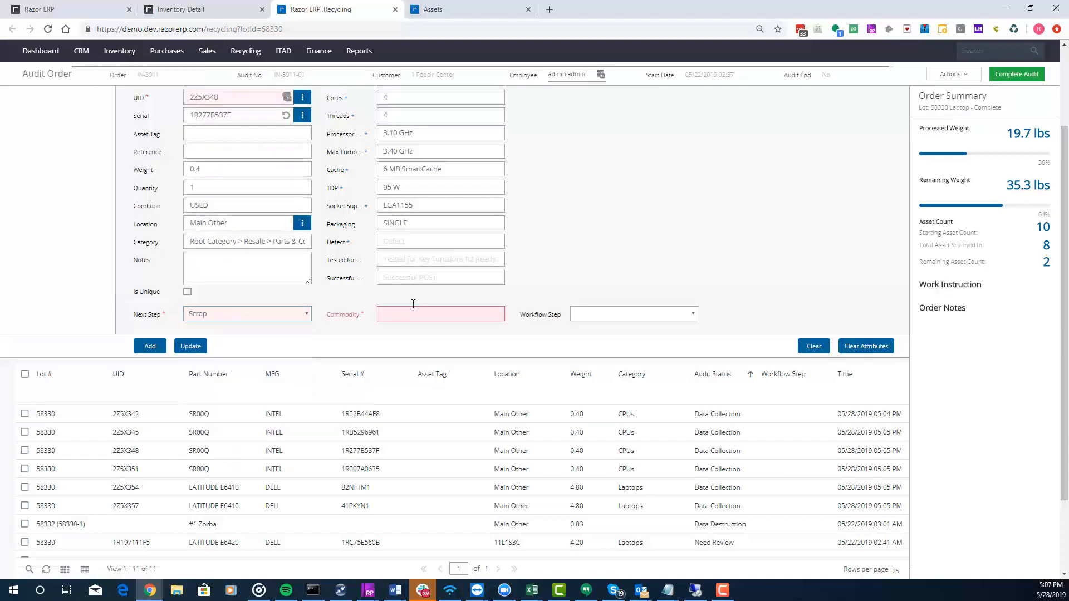
pyautogui.click(604, 316)
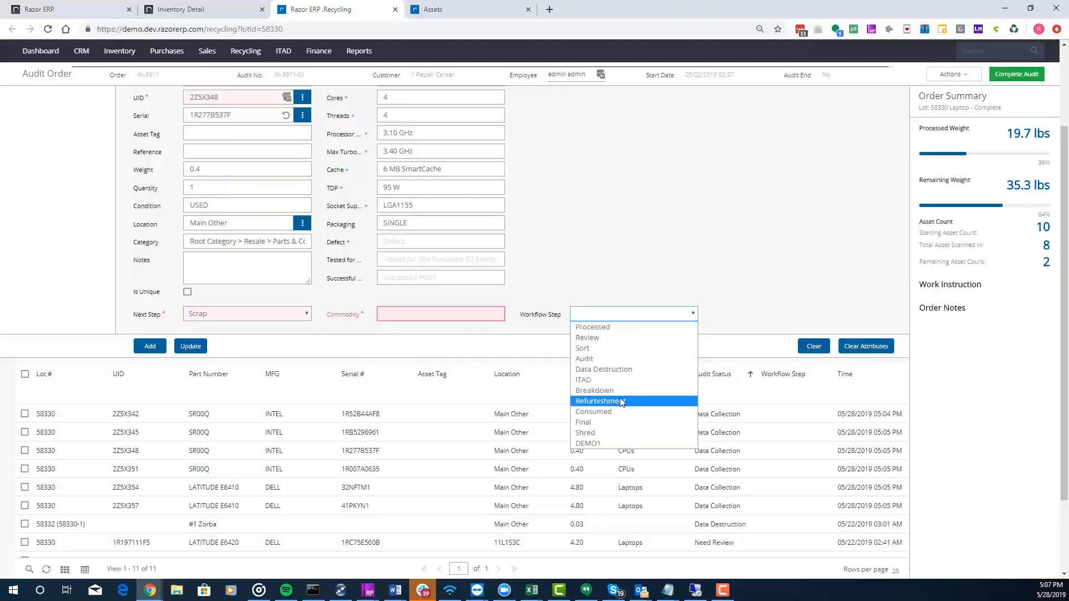
pyautogui.click(665, 204)
pyautogui.moveTo(246, 53)
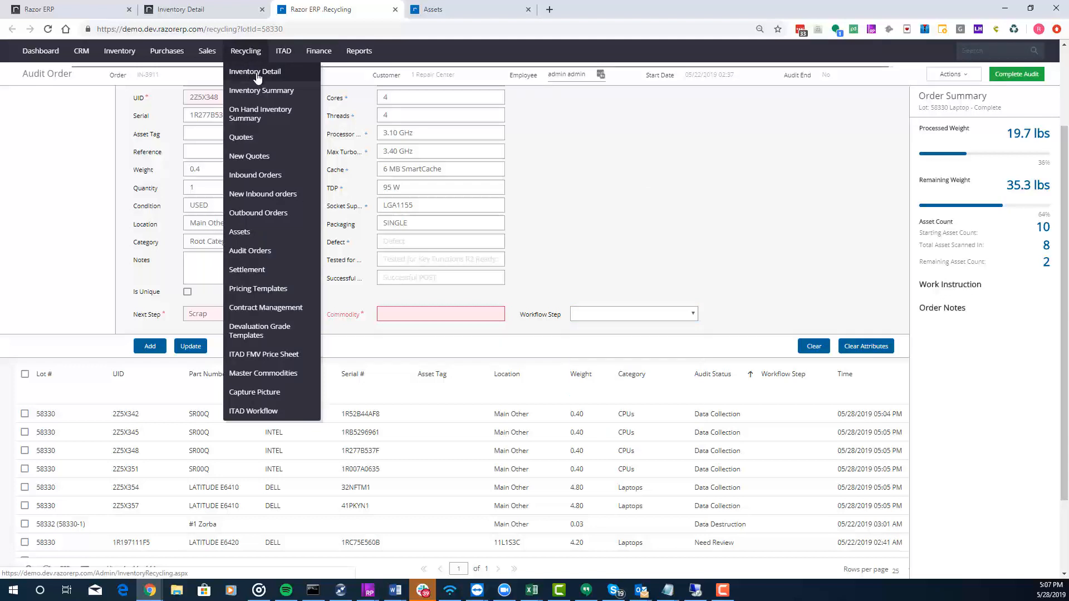
pyautogui.scroll(3, 290, 212)
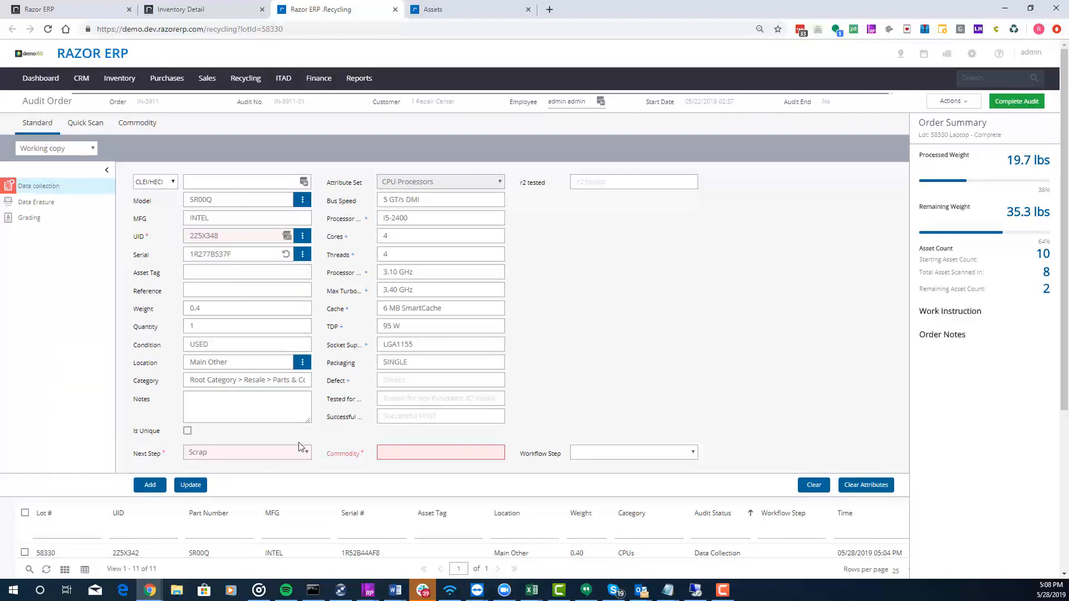
# - Assign the Processors commodity and the Consumed workflow step to the scrapped asset, update it, and check the asset list
pyautogui.click(399, 455)
pyautogui.write('proce')
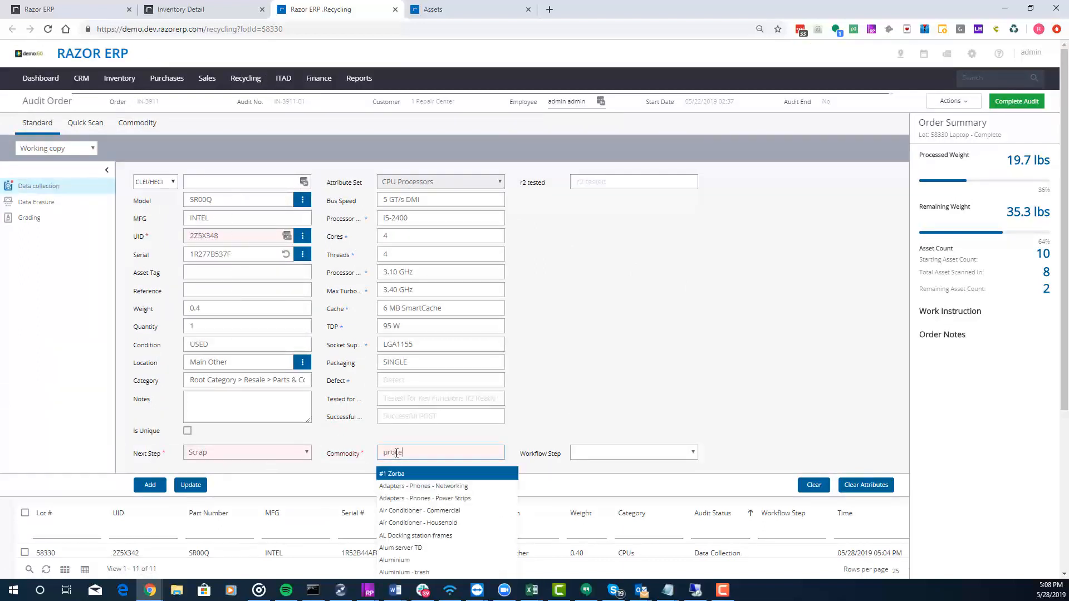
pyautogui.click(405, 498)
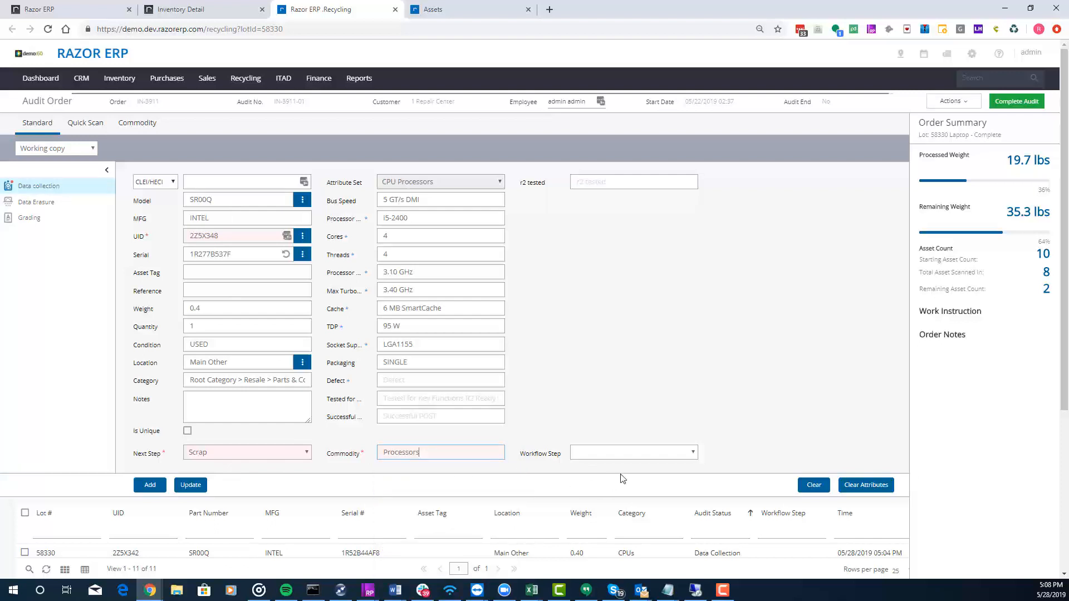
pyautogui.click(636, 456)
pyautogui.click(608, 406)
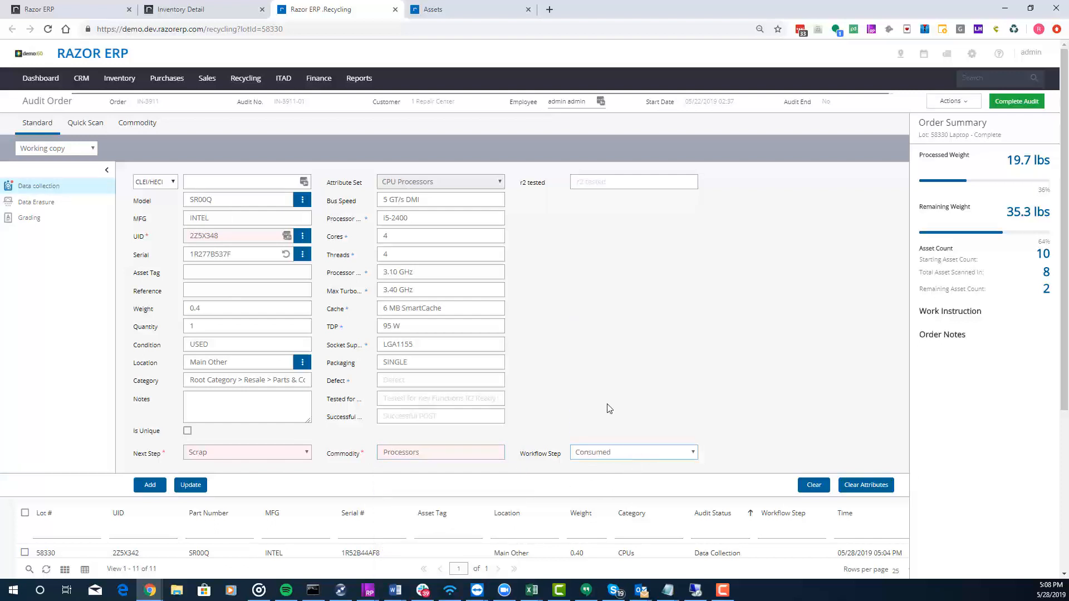
pyautogui.click(190, 485)
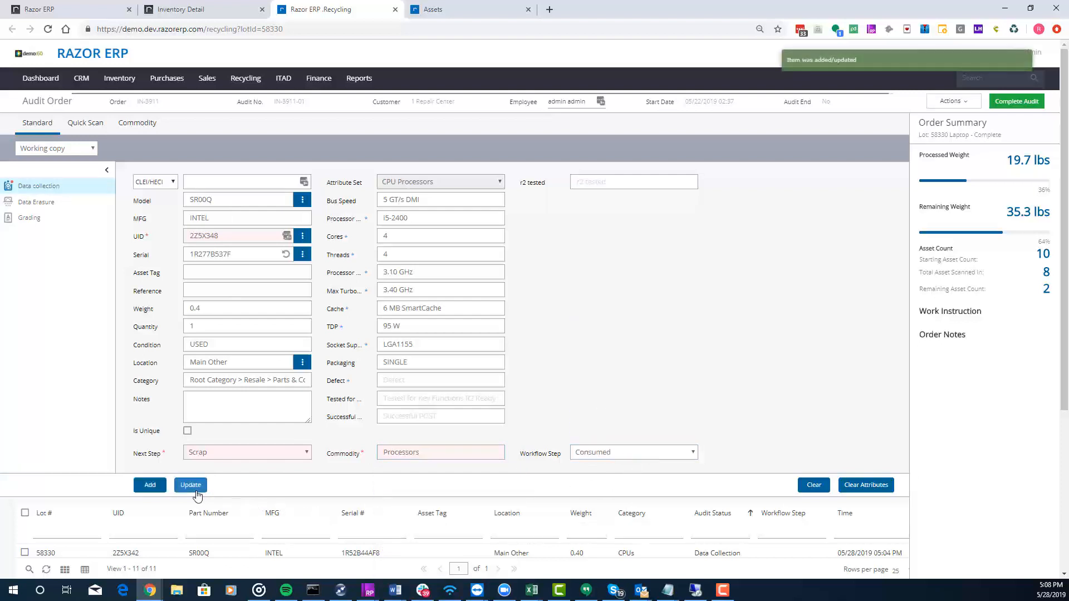
pyautogui.scroll(-2, 379, 420)
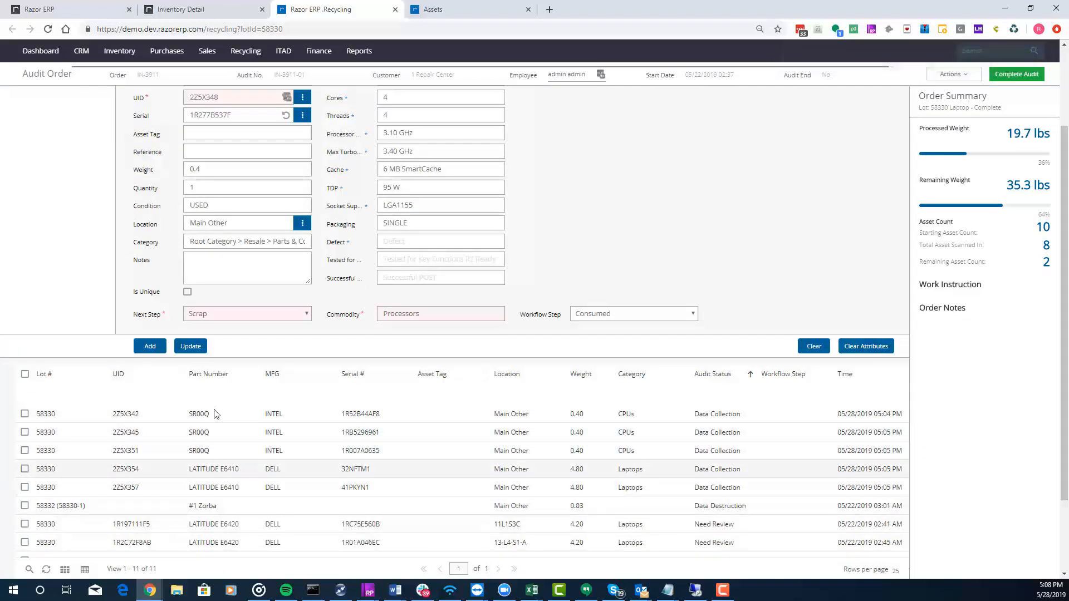
pyautogui.scroll(-2, 216, 465)
pyautogui.scroll(5, 197, 490)
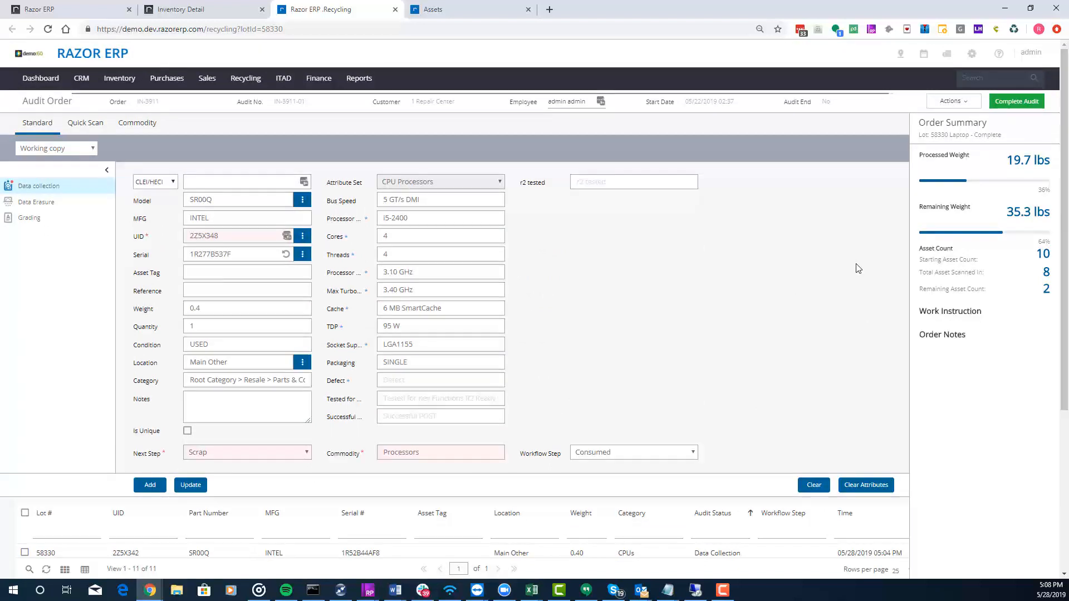
# - Go to the Recycling Assets list
pyautogui.click(246, 78)
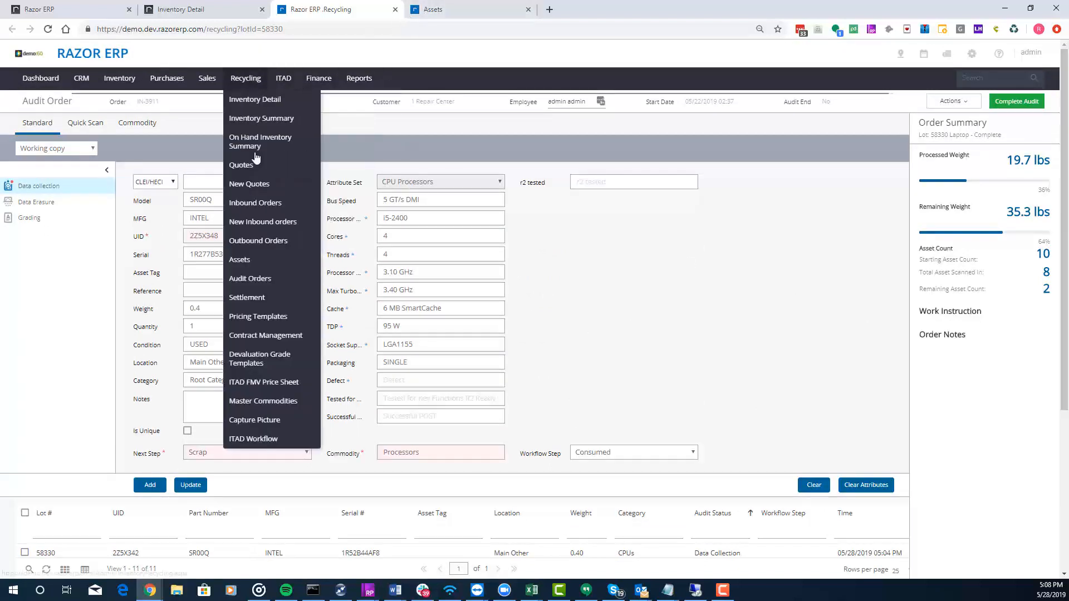
pyautogui.click(258, 263)
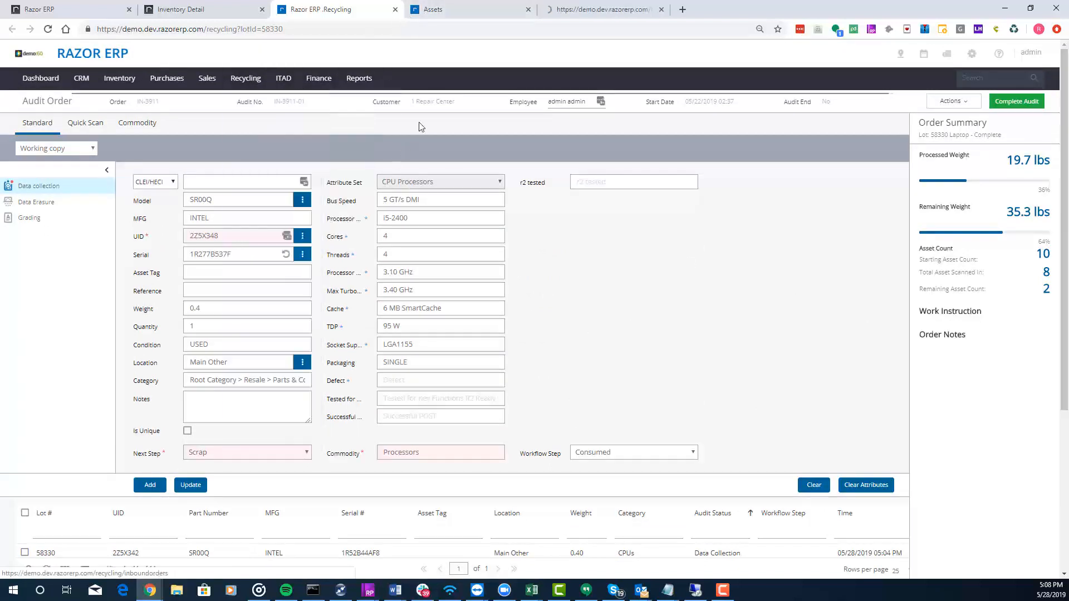
pyautogui.click(474, 16)
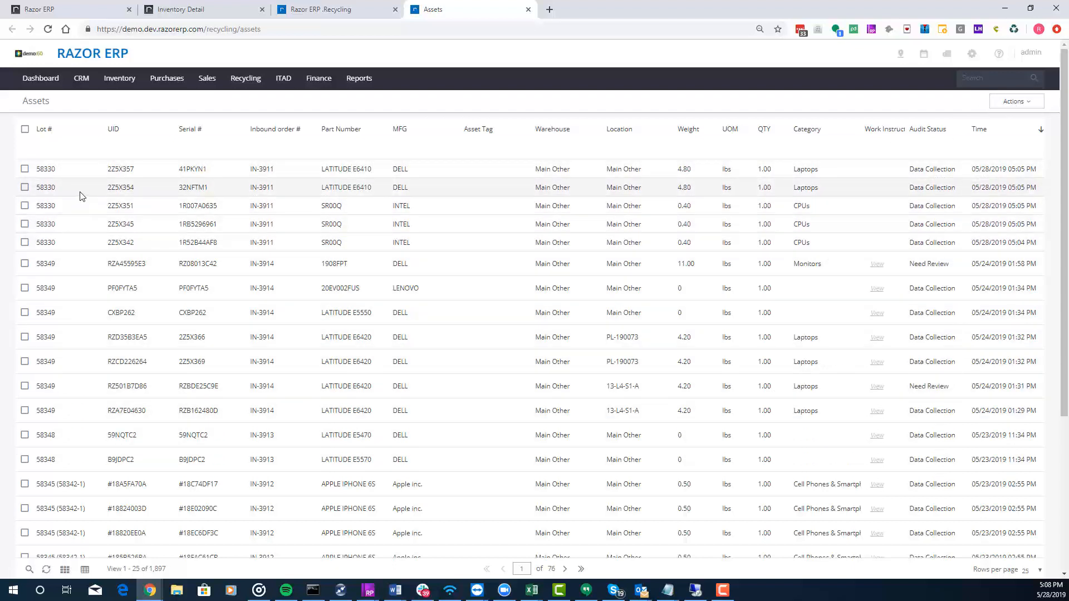
# - Open the update form of laptop asset 2Z5X354, close it again, and clear the selection
pyautogui.click(24, 187)
pyautogui.click(89, 132)
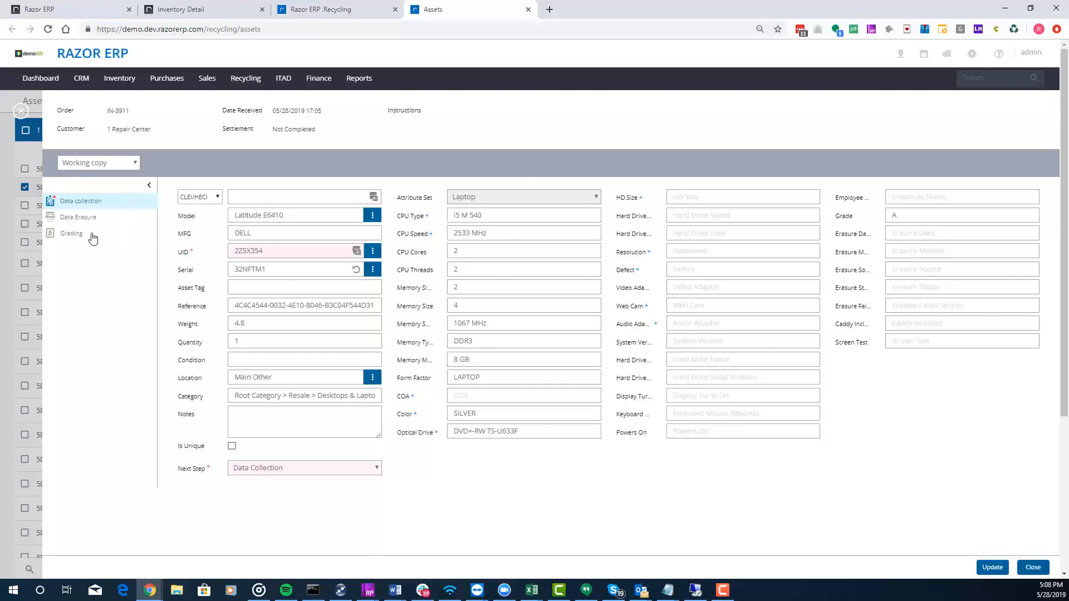
pyautogui.click(23, 114)
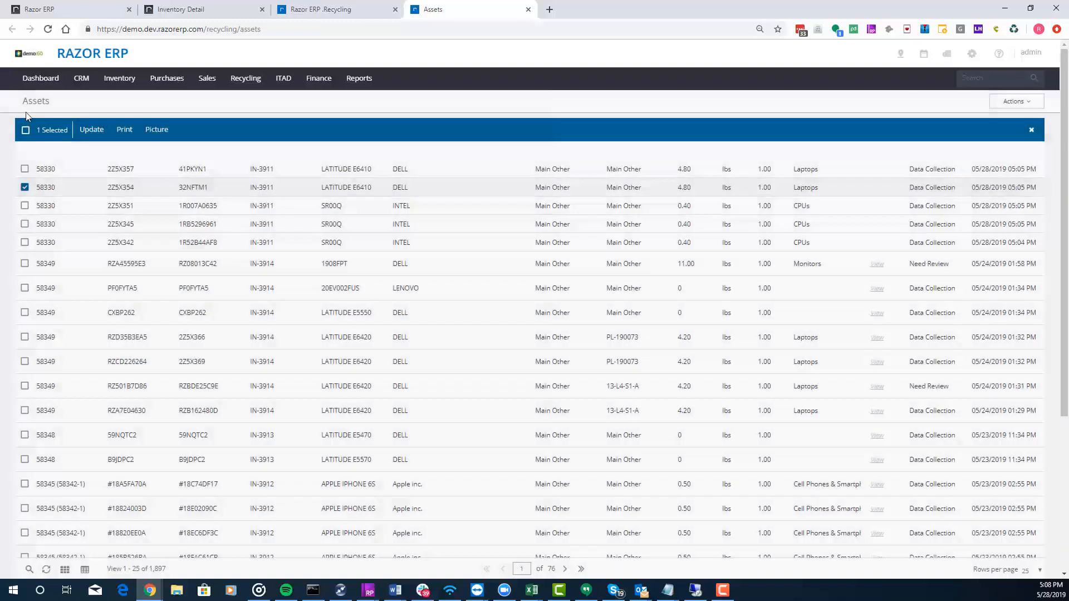
pyautogui.click(1031, 130)
# - Start Scan For Edit on the assets and load processor 2Z5X342
pyautogui.click(1019, 109)
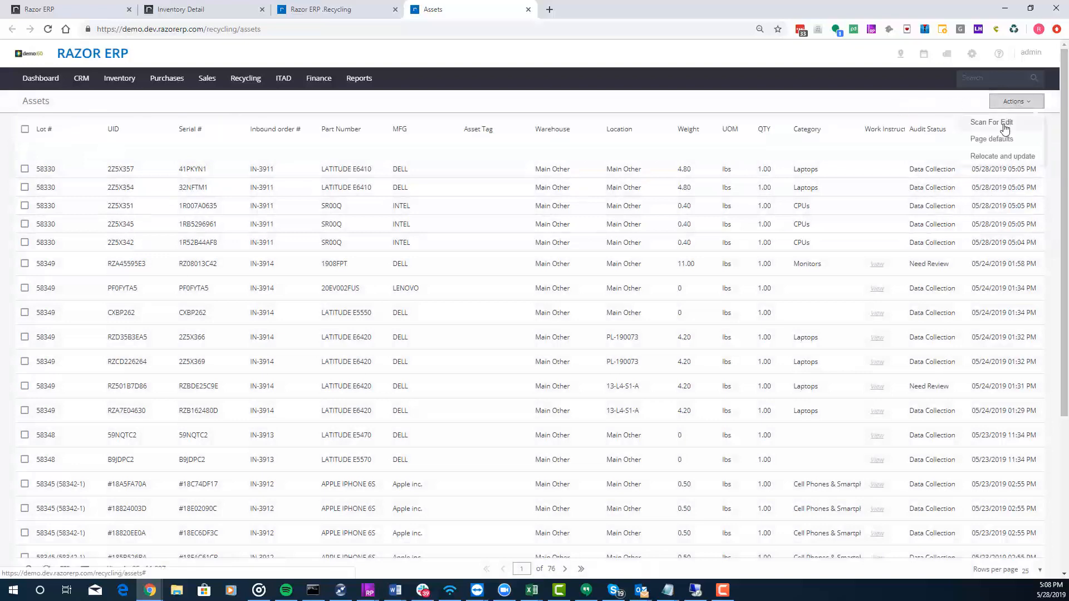
pyautogui.click(1004, 123)
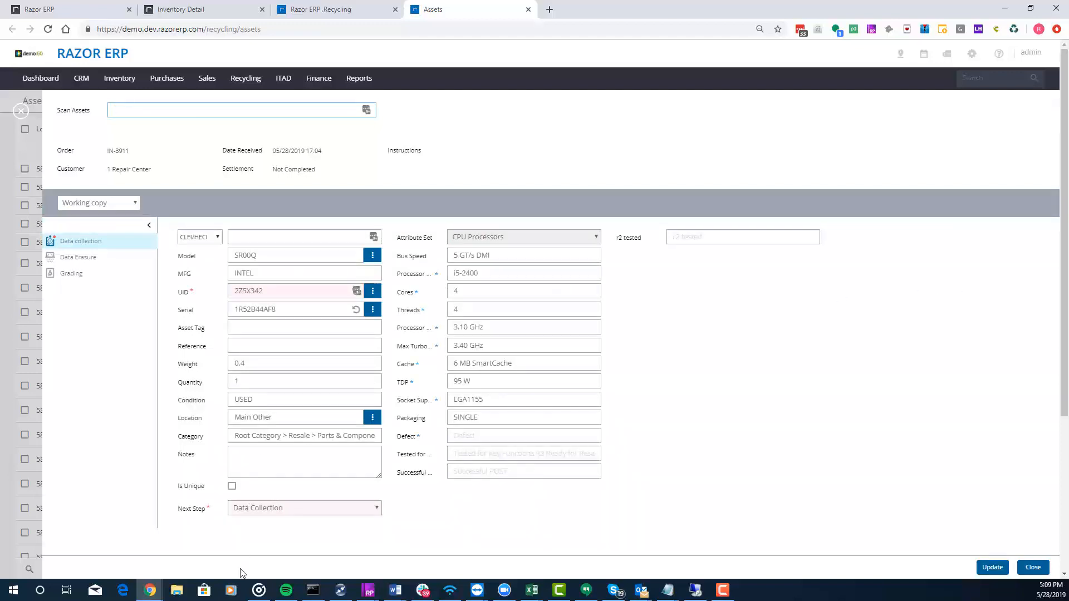
pyautogui.scroll(-1, 789, 372)
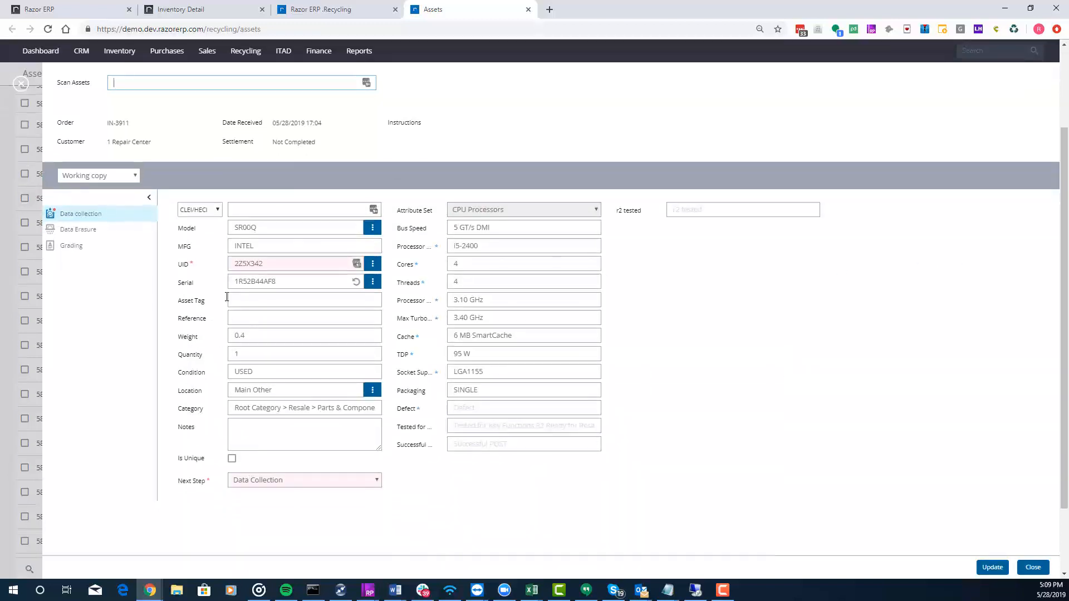
# - Review the scanned processor's Grading, Data Erasure and Data Collection sections and its available Next Step options
pyautogui.click(62, 251)
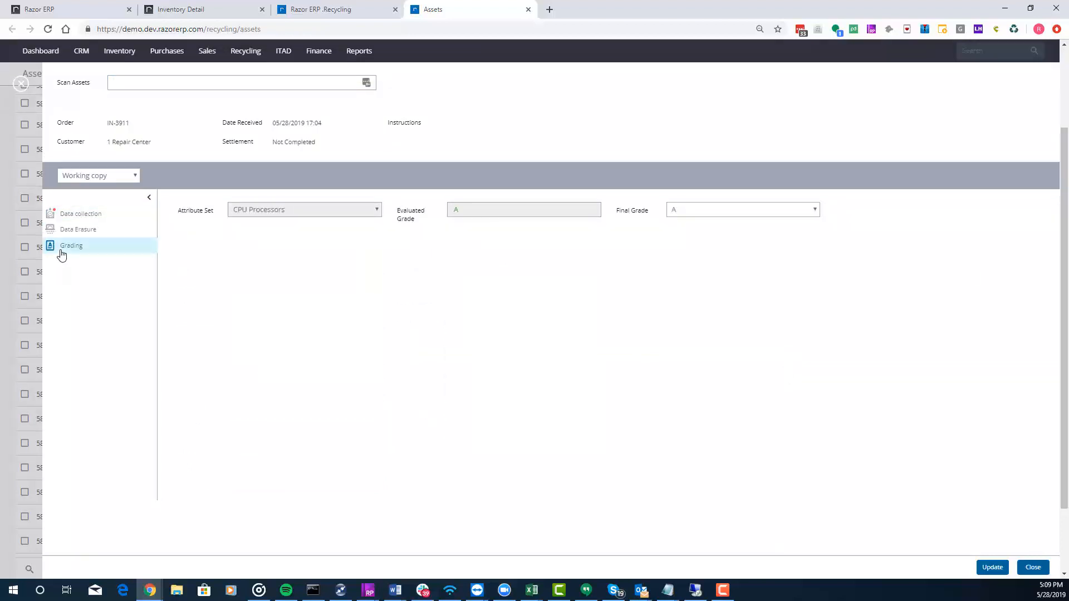
pyautogui.click(73, 230)
pyautogui.click(104, 214)
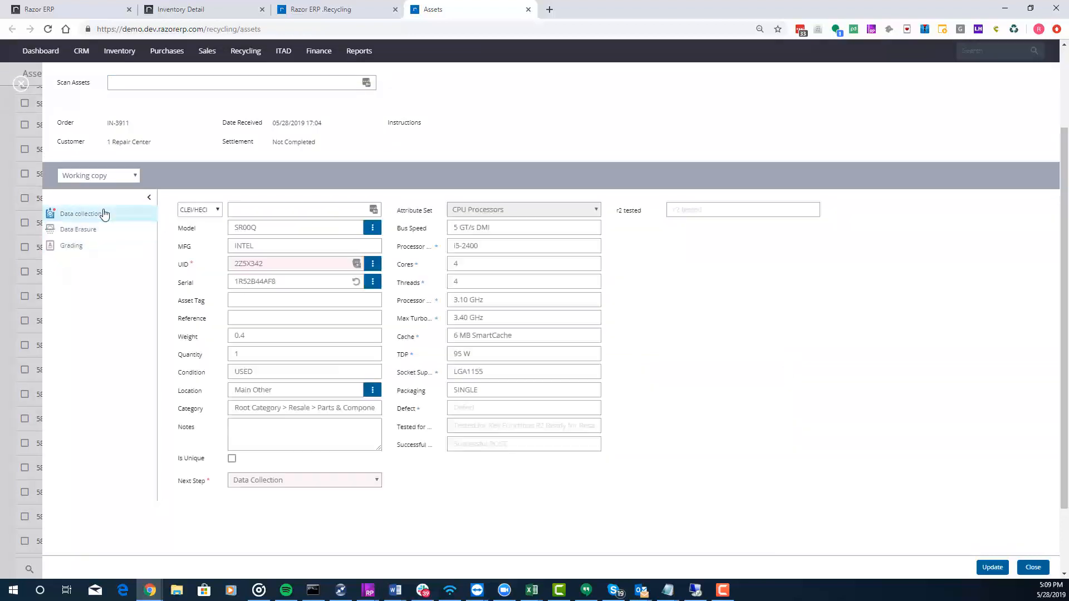
pyautogui.click(305, 483)
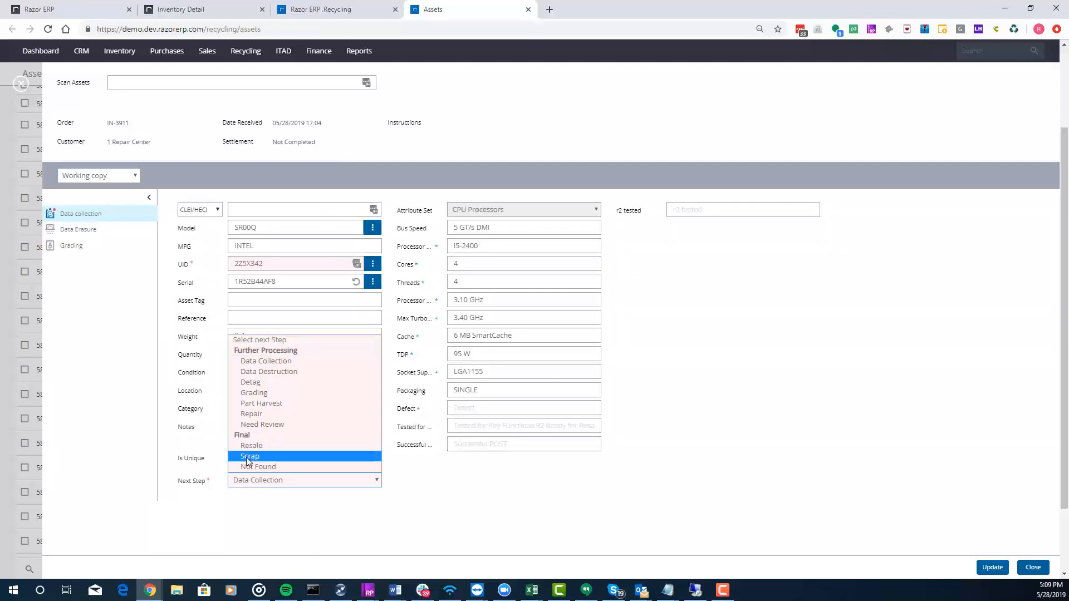
pyautogui.click(463, 484)
# - Scan the UID 2Z5X348 to load that processor for editing
pyautogui.click(200, 87)
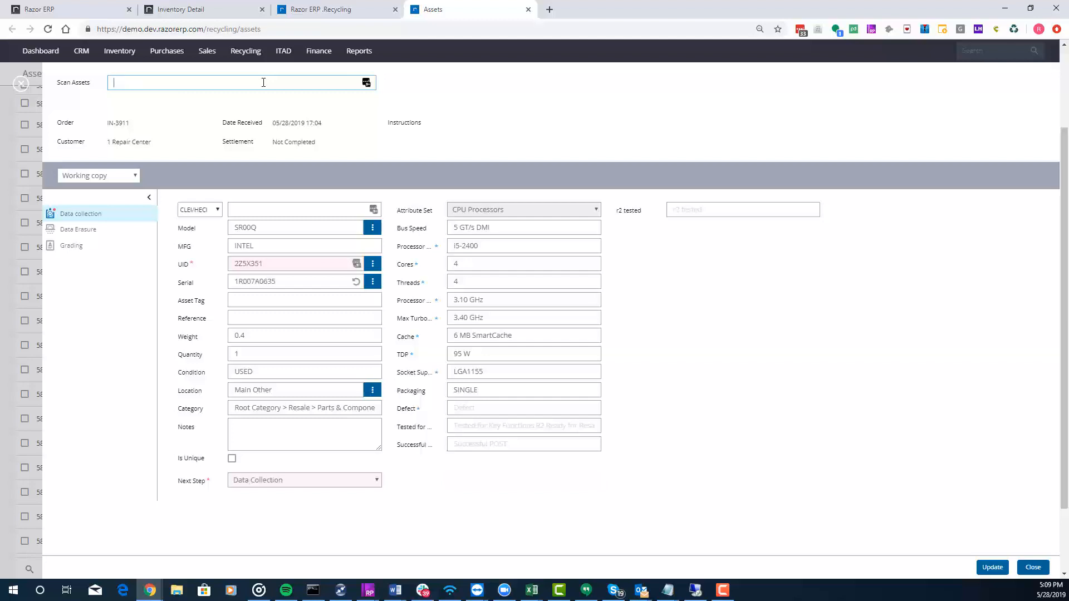
pyautogui.write('Z5X348')
pyautogui.press('Return')
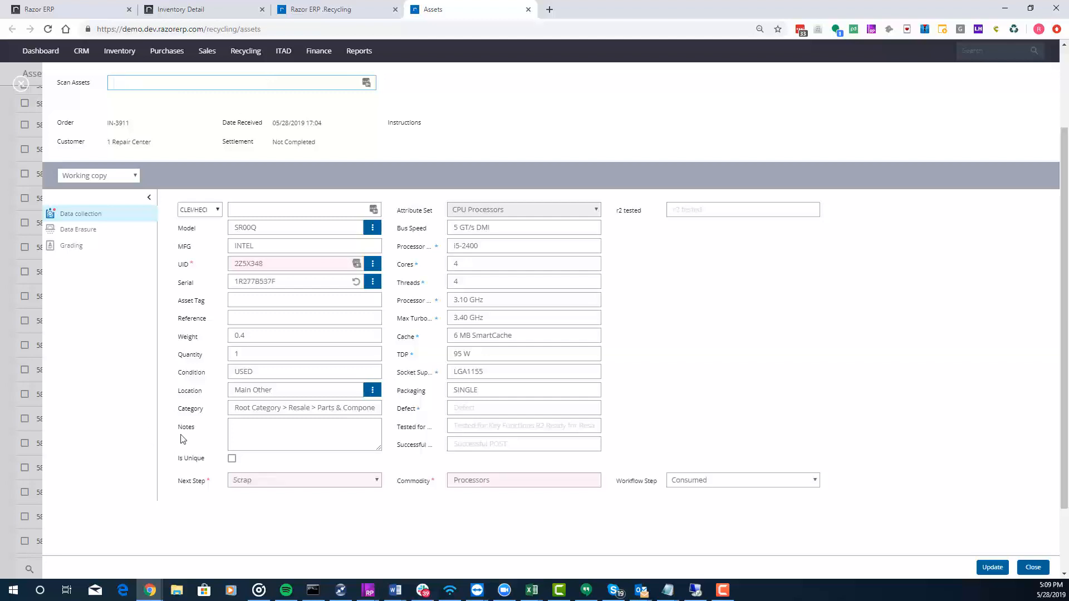
# - Set the scanned processor's Next Step to Resale and update the asset
pyautogui.click(272, 484)
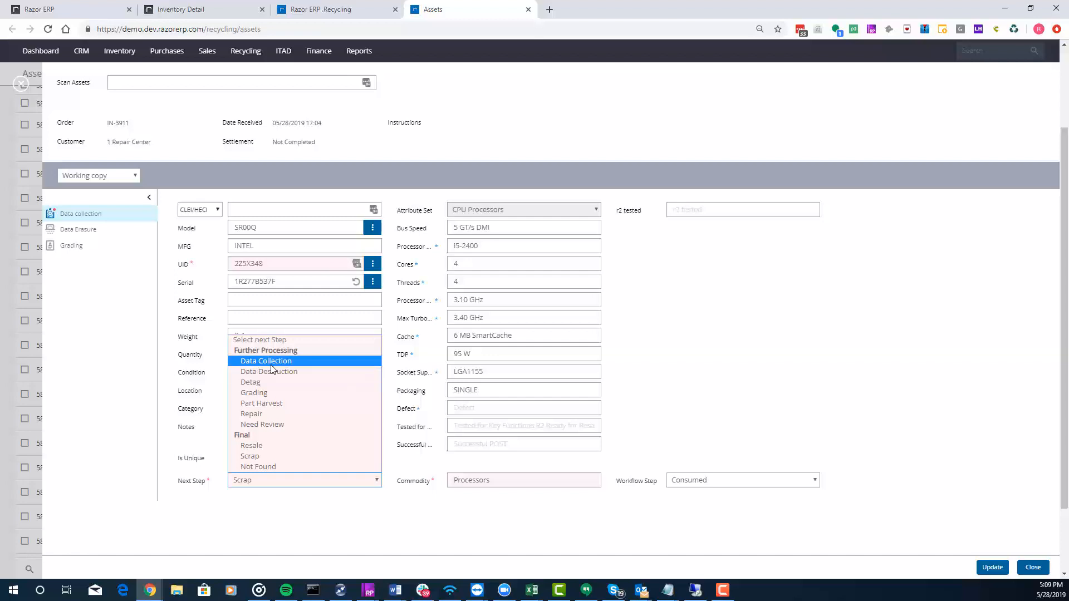
pyautogui.click(256, 445)
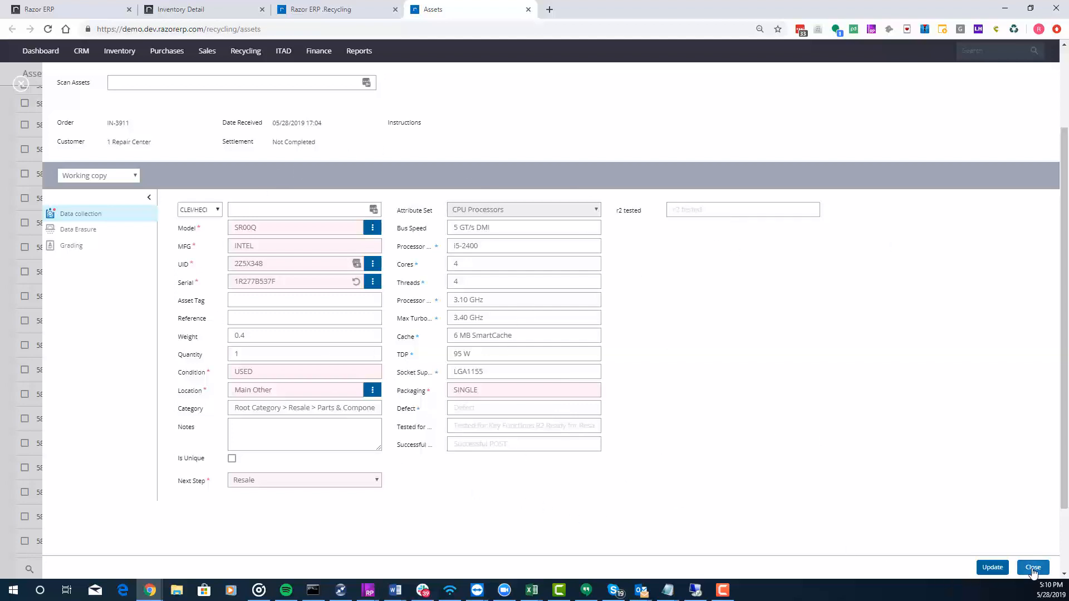
pyautogui.click(980, 570)
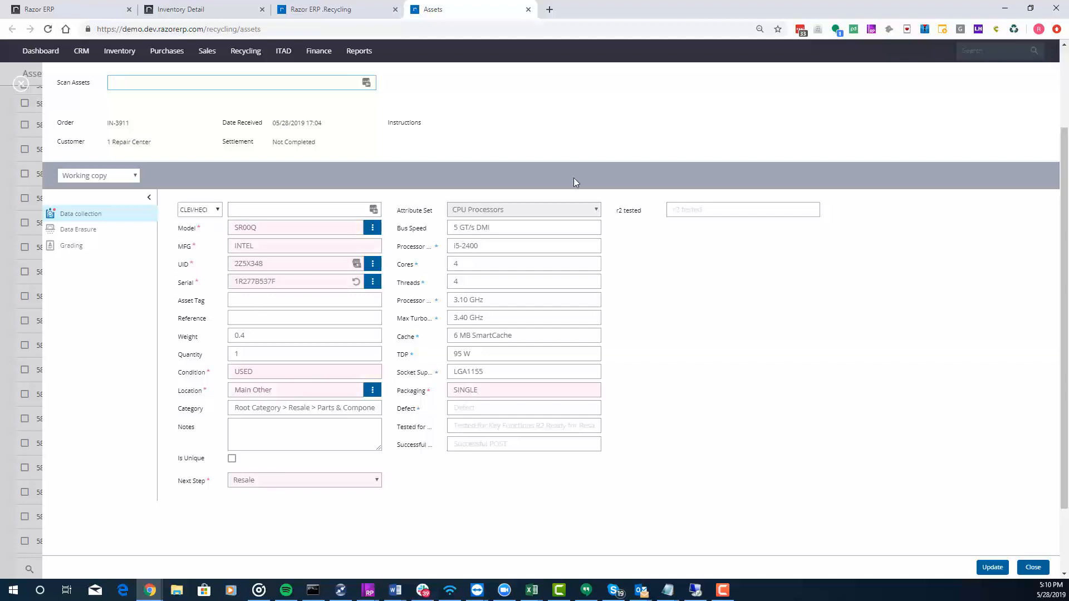
# - Change the processor's Next Step to Need Review and update the asset
pyautogui.click(335, 481)
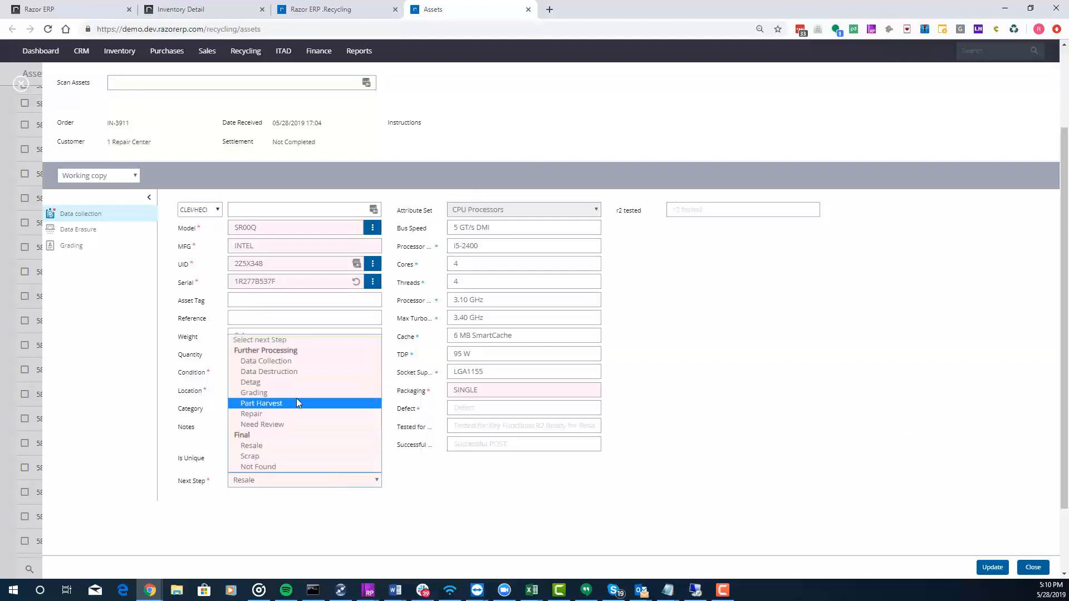
pyautogui.click(276, 426)
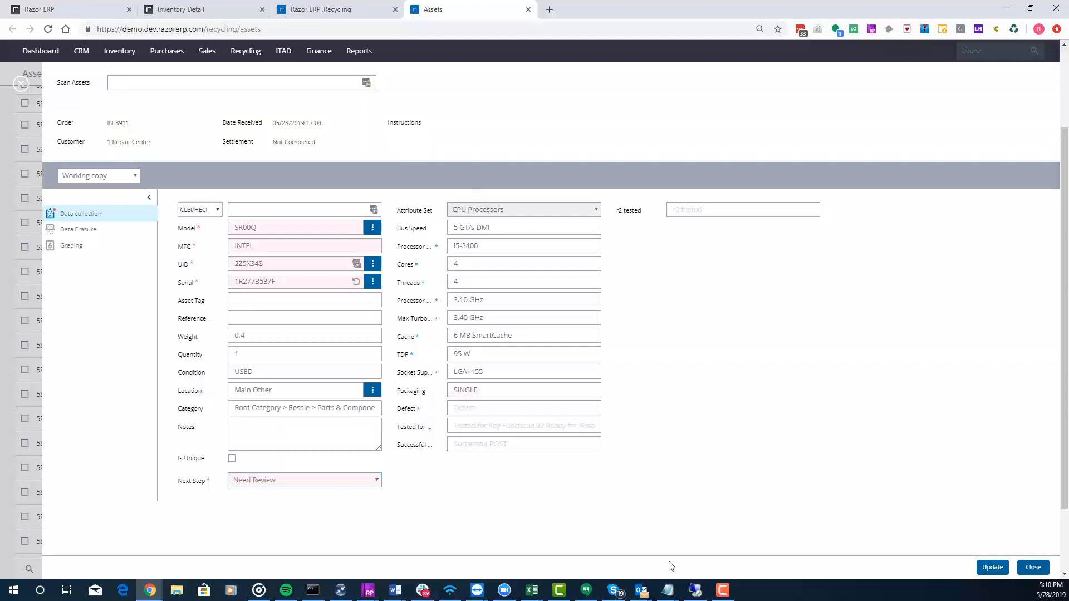
pyautogui.click(992, 567)
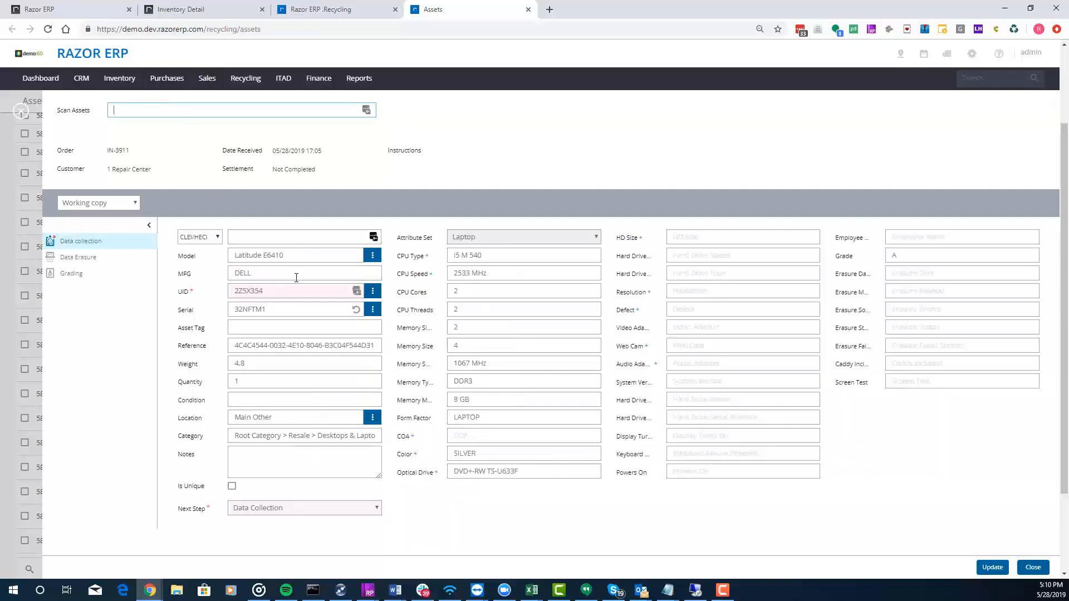
# - Set the scanned laptop's Next Step to Resale, HD Size to 1 TB, Screen Test to POWERS ON and Condition to USED, and update the asset
pyautogui.click(295, 511)
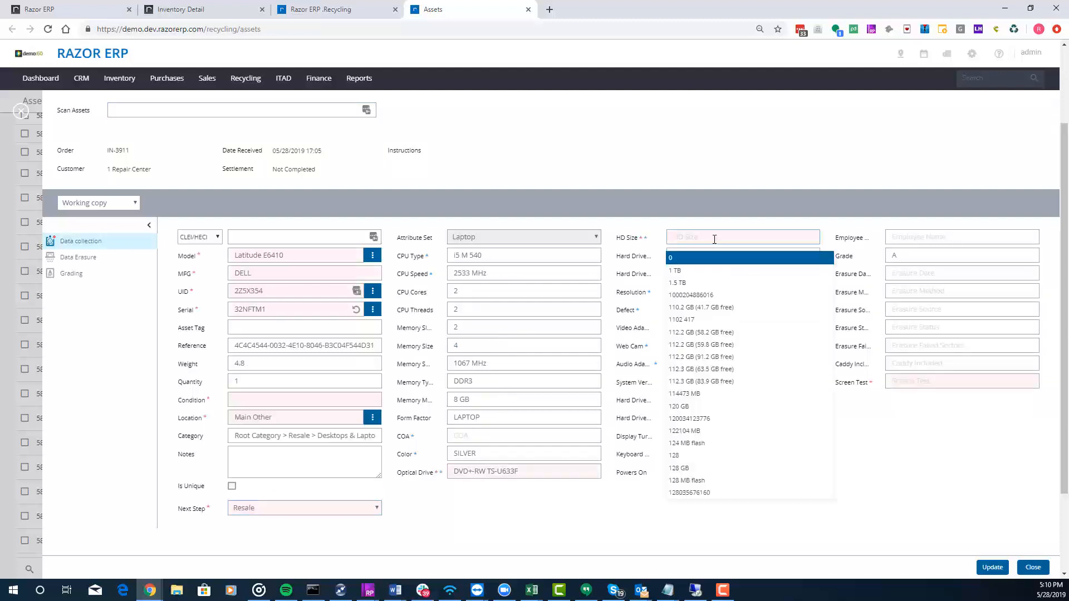
pyautogui.click(710, 270)
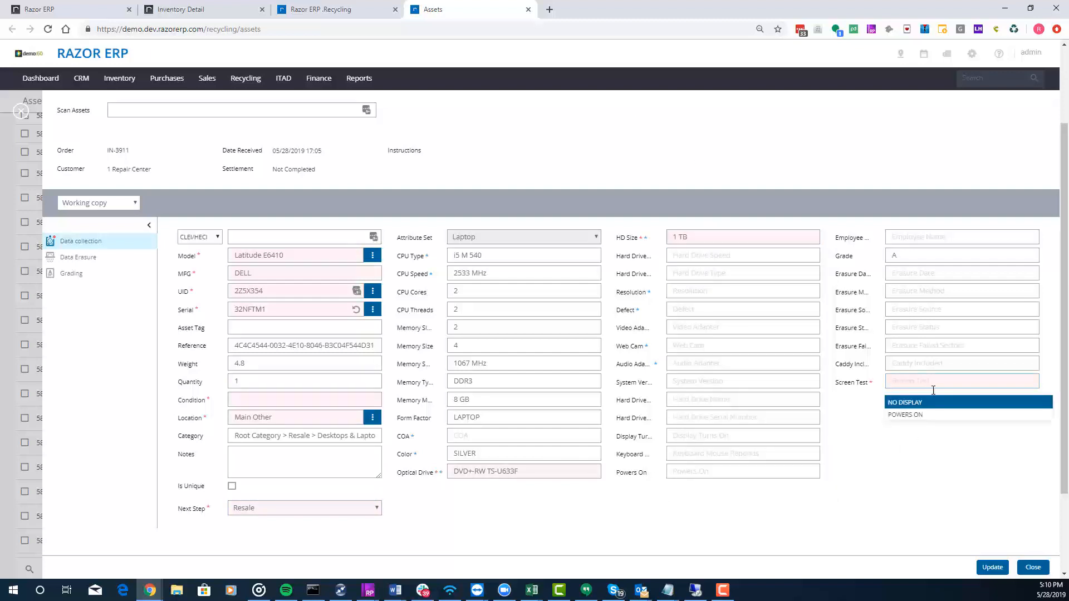
pyautogui.click(916, 415)
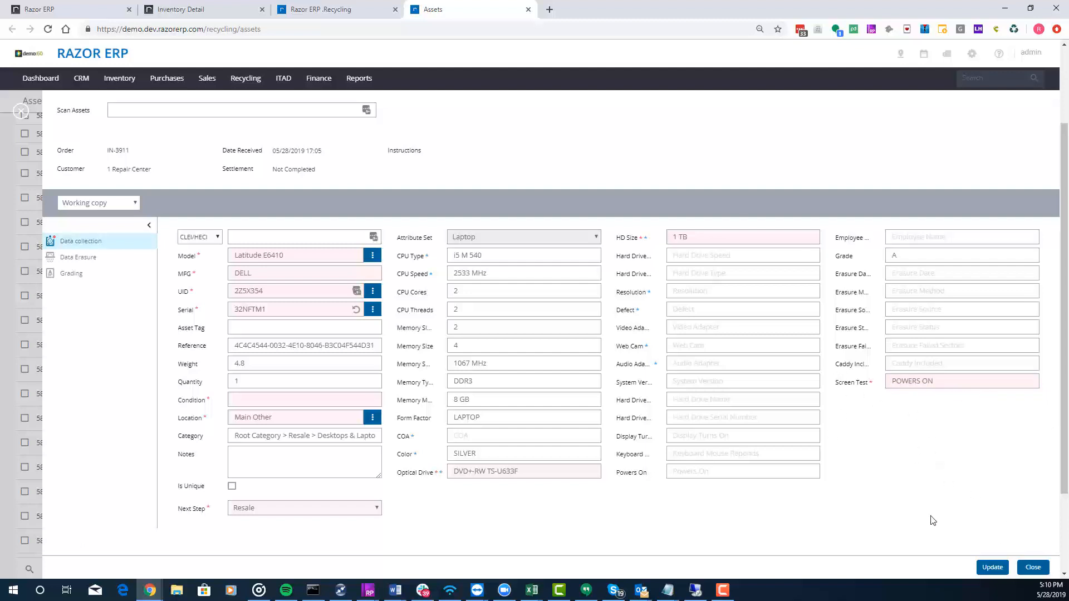
pyautogui.click(989, 567)
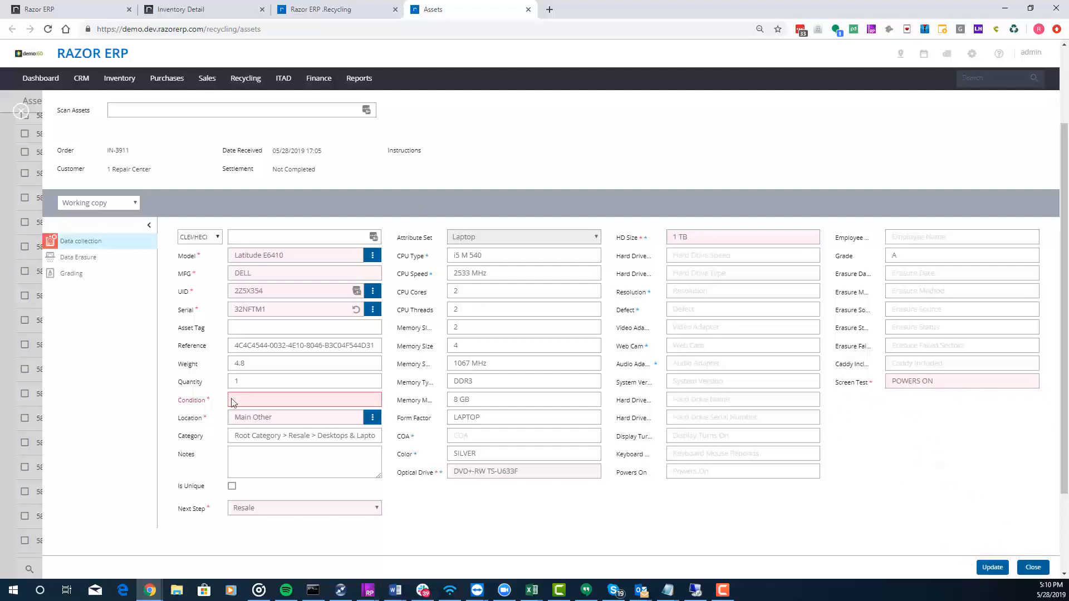
pyautogui.click(233, 402)
pyautogui.click(251, 434)
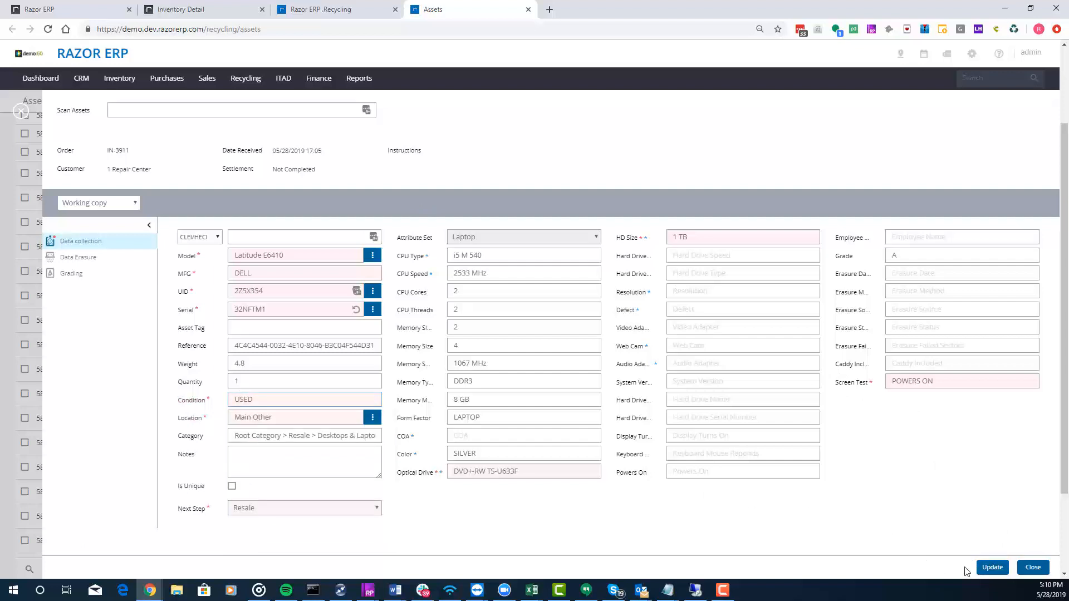
pyautogui.click(992, 568)
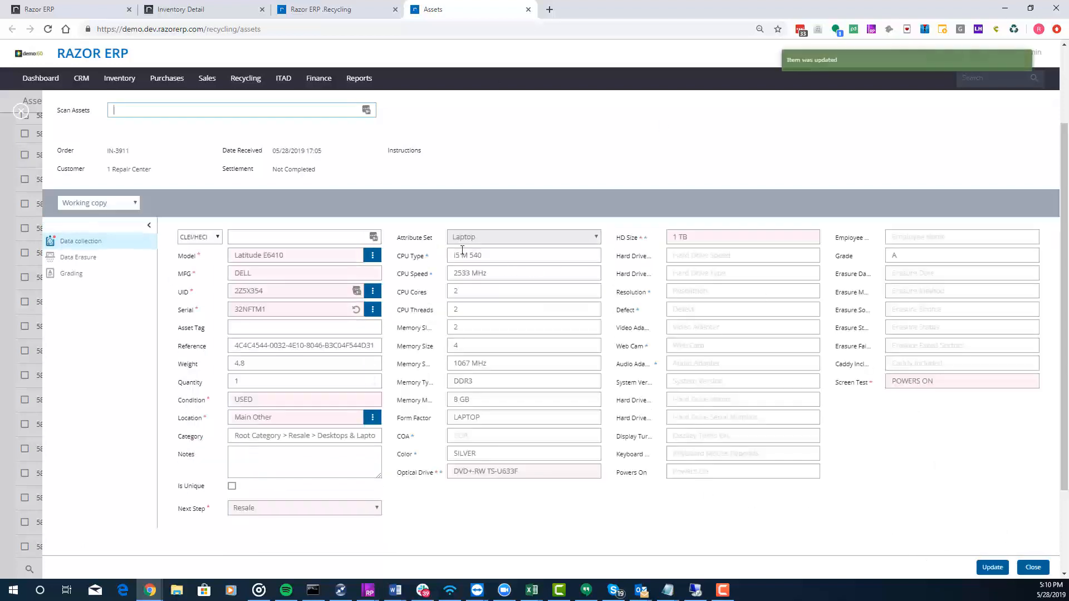
# - Record an applied erasure for HDD serial 321321321 with method Wipe - DOD 3x, update the laptop, and review its Grading section before closing
pyautogui.click(99, 261)
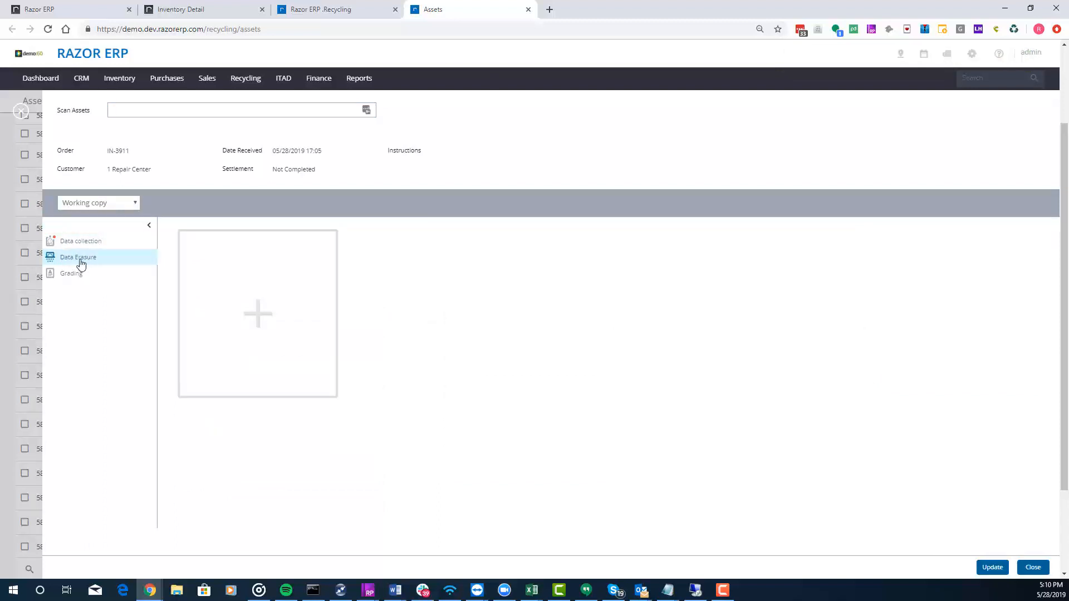
pyautogui.click(248, 245)
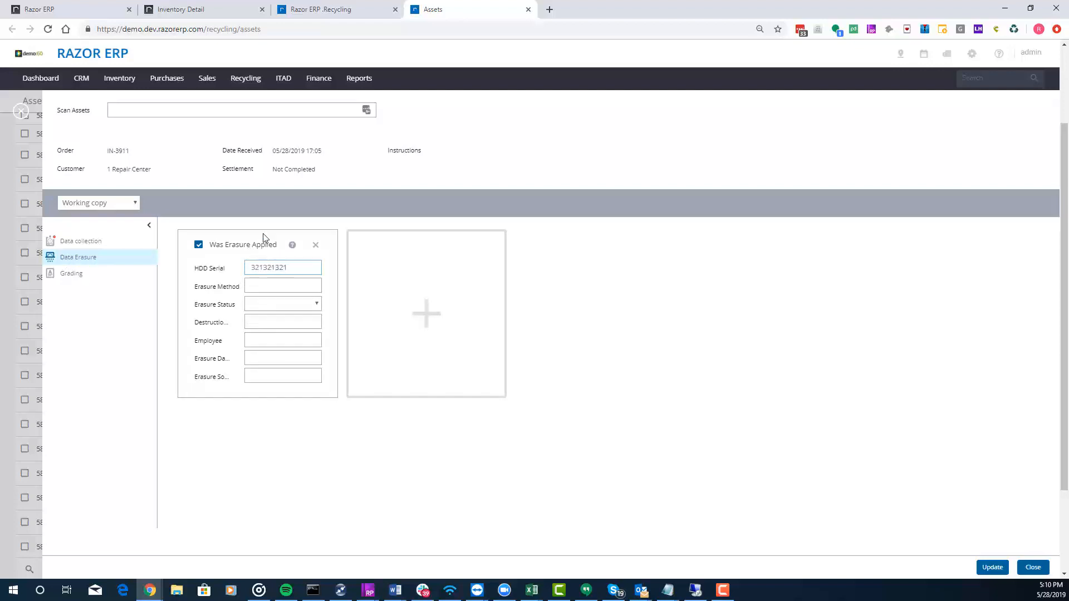
pyautogui.click(277, 290)
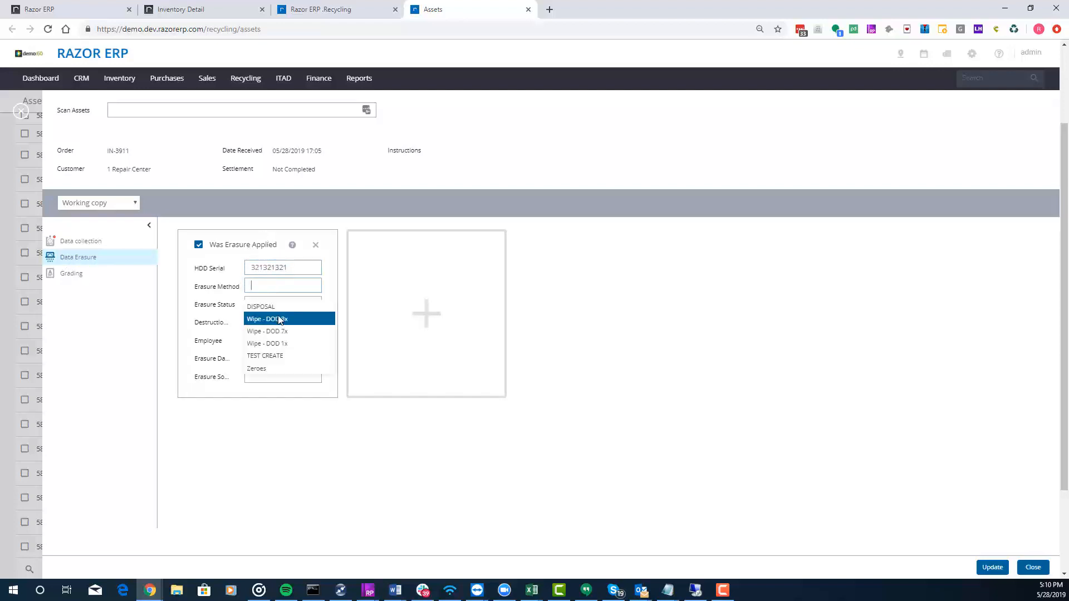
pyautogui.click(284, 317)
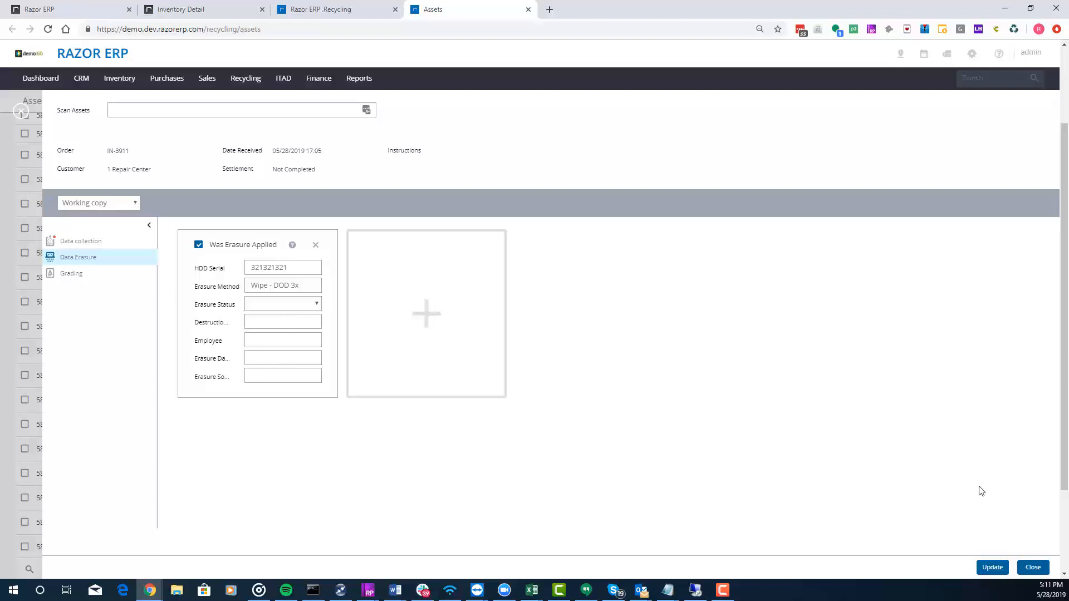
pyautogui.click(991, 567)
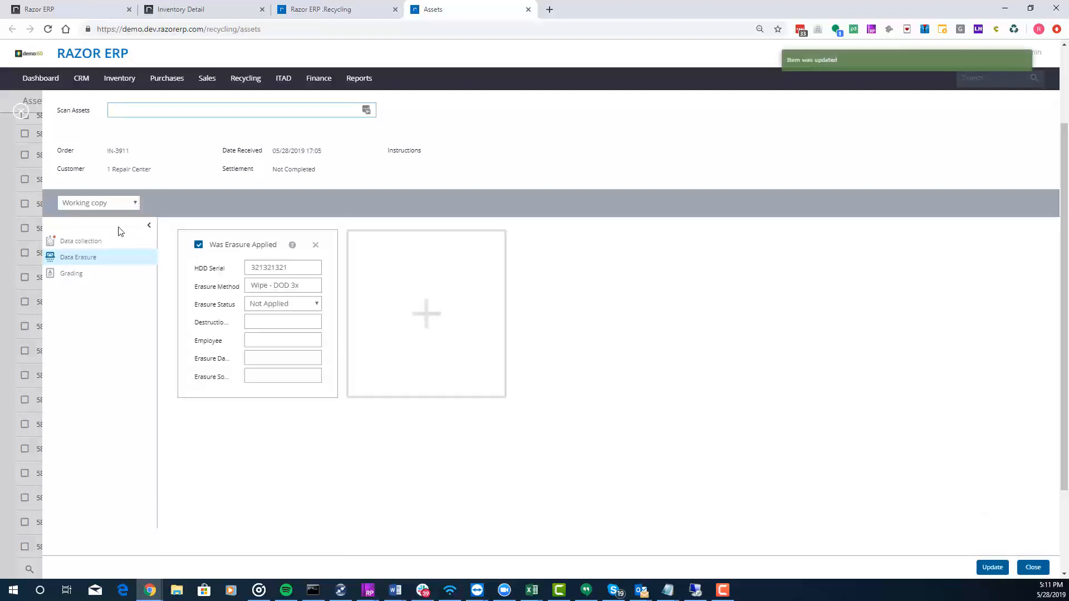
pyautogui.click(71, 274)
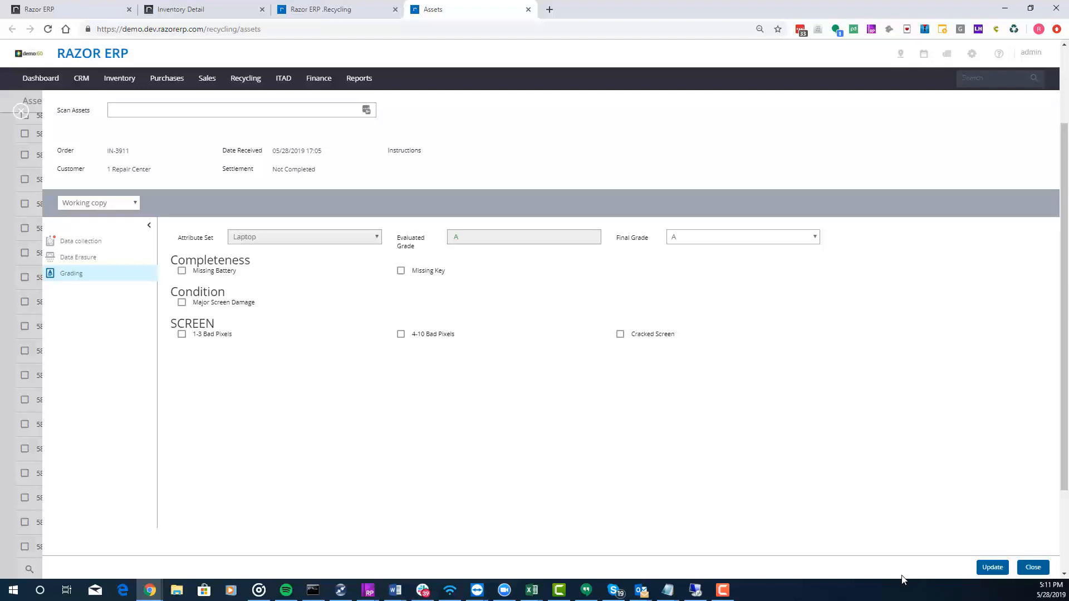
pyautogui.click(21, 111)
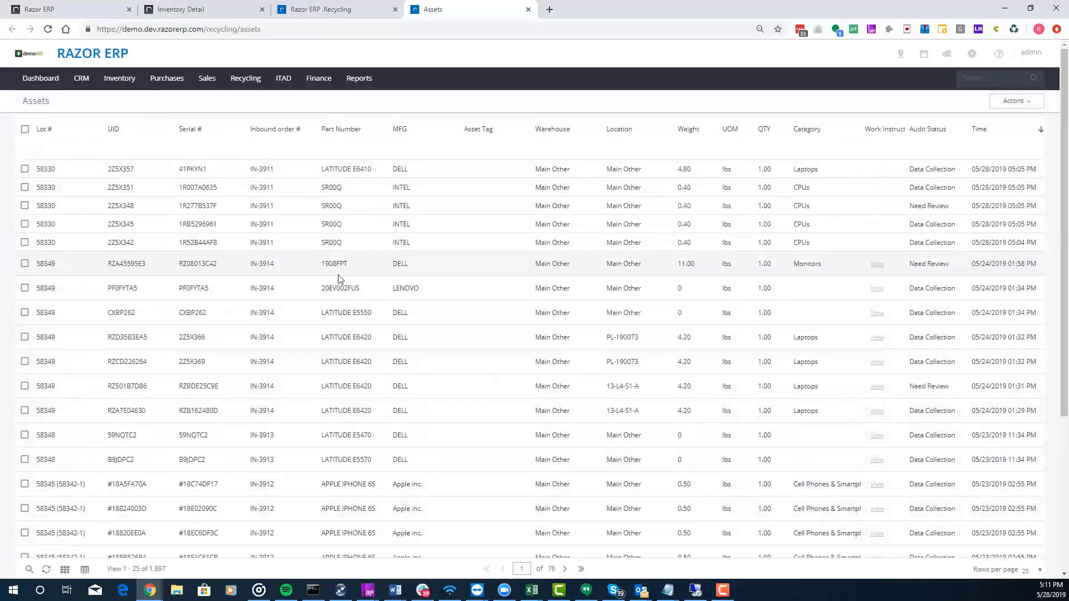
# - Open the Dell Latitude E6410 with UID 2Z5X357 for updating and set its Next Step to Resale in Data Collection
pyautogui.click(358, 169)
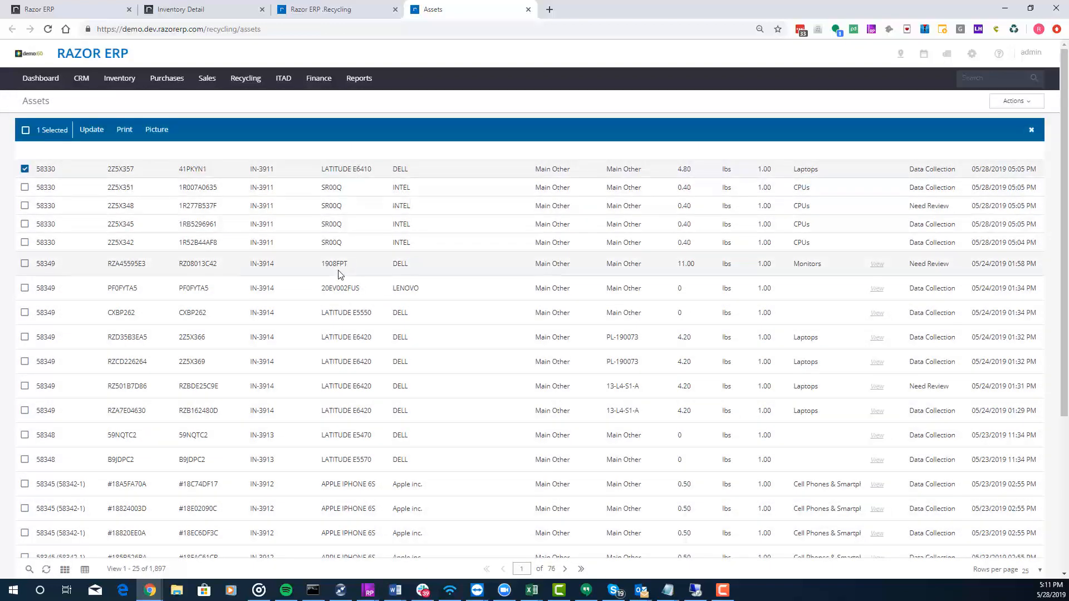
pyautogui.click(89, 132)
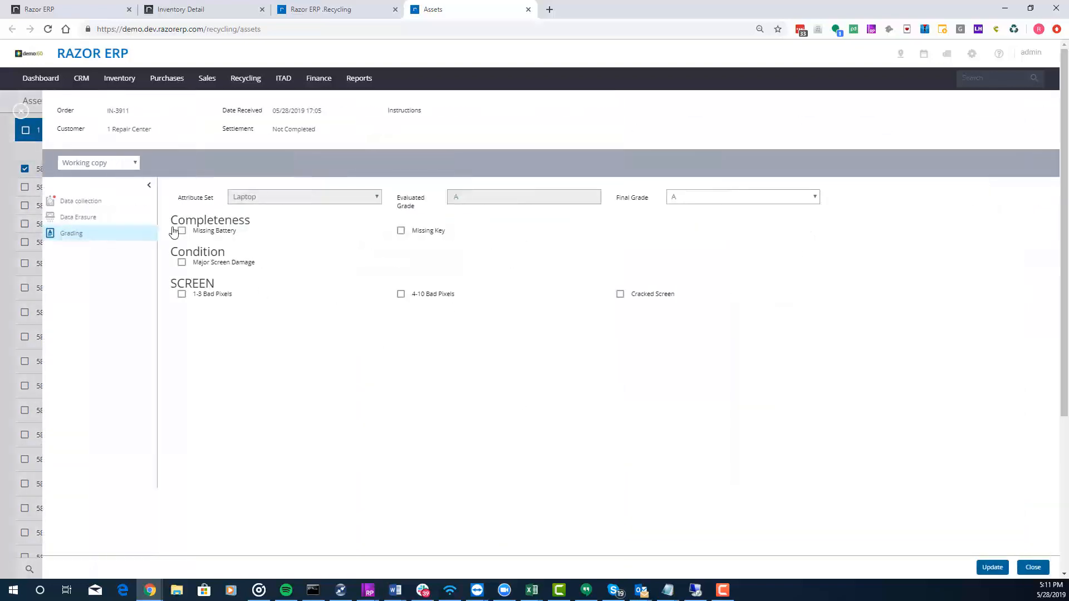
pyautogui.click(84, 206)
pyautogui.click(270, 468)
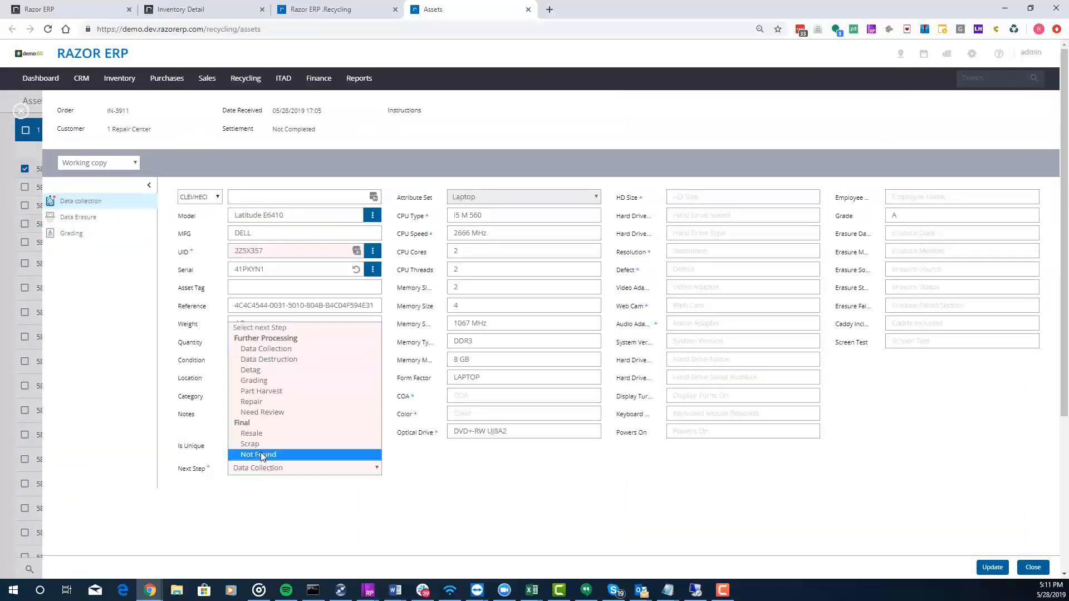
pyautogui.click(265, 434)
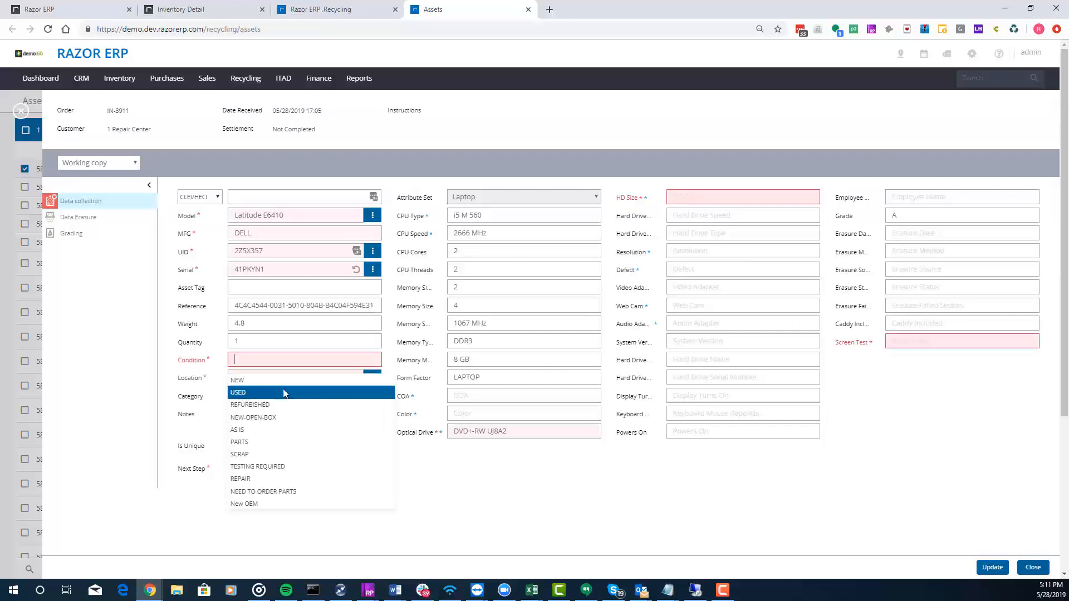
# - Set the laptop's Condition to USED, HD Size to 1 TB and Screen Test to NO DISPLAY, and update and close the asset
pyautogui.click(287, 393)
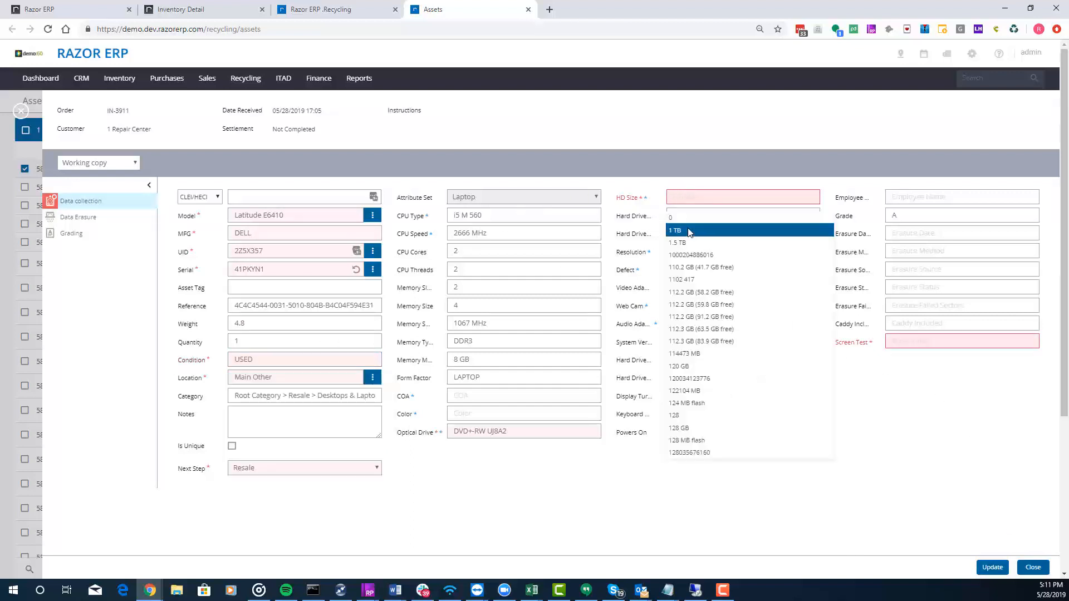
pyautogui.click(682, 211)
pyautogui.click(931, 340)
pyautogui.click(924, 361)
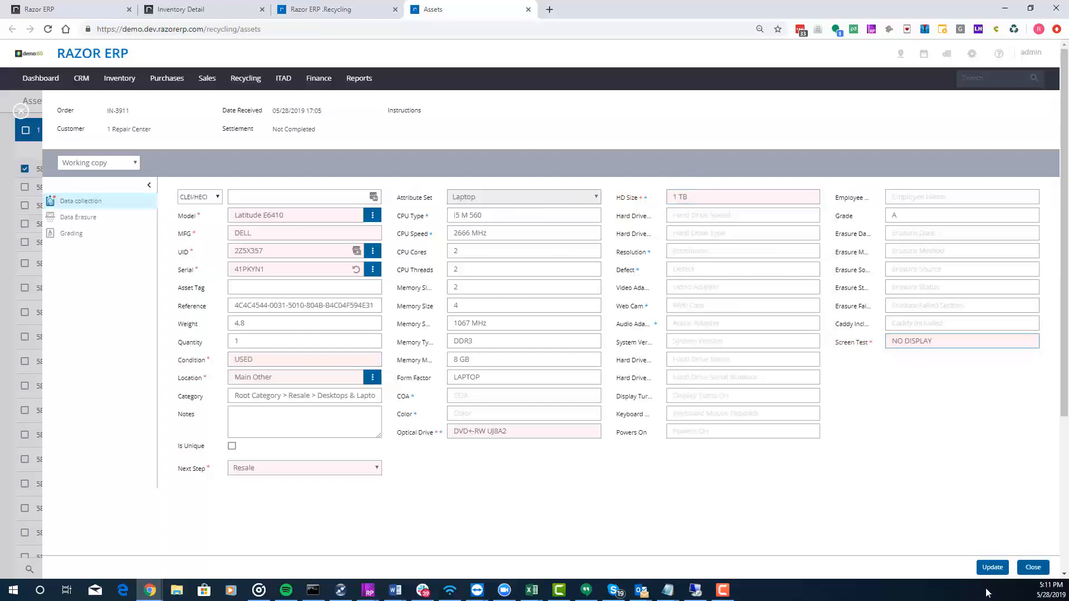
pyautogui.click(992, 567)
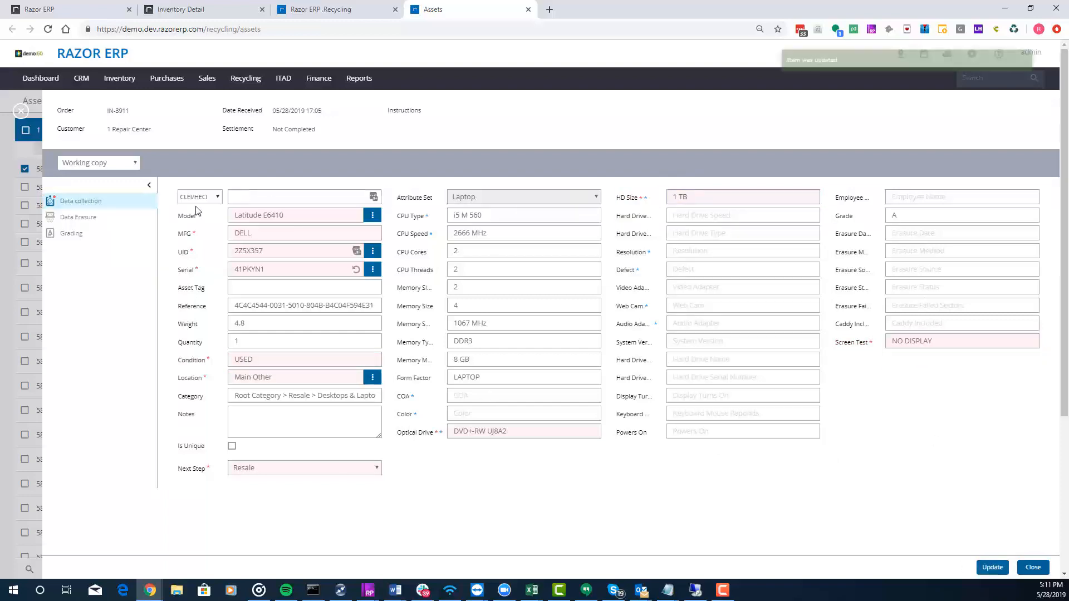
pyautogui.click(22, 113)
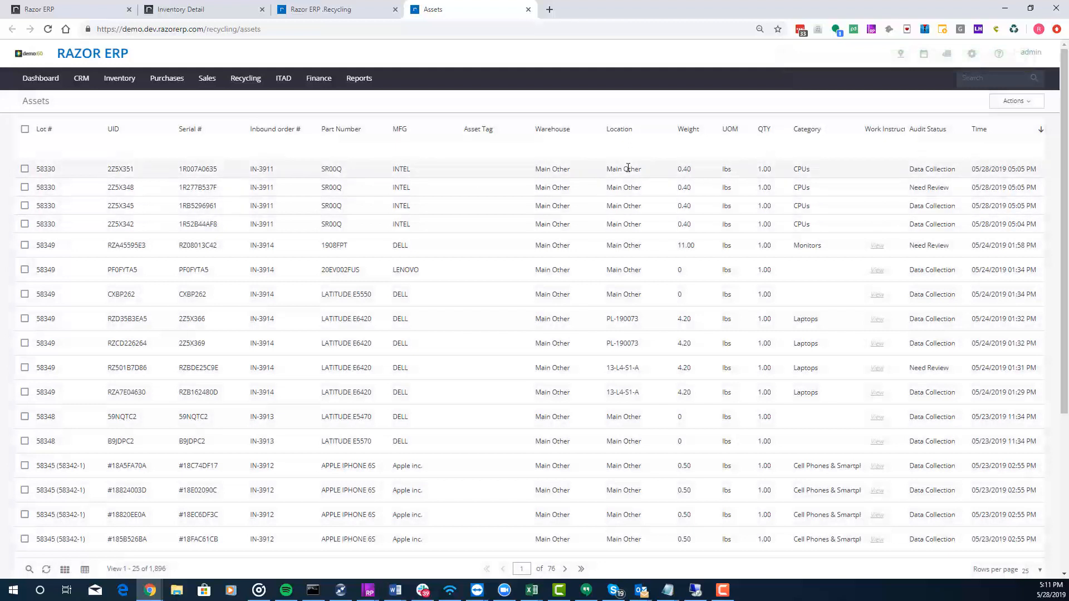